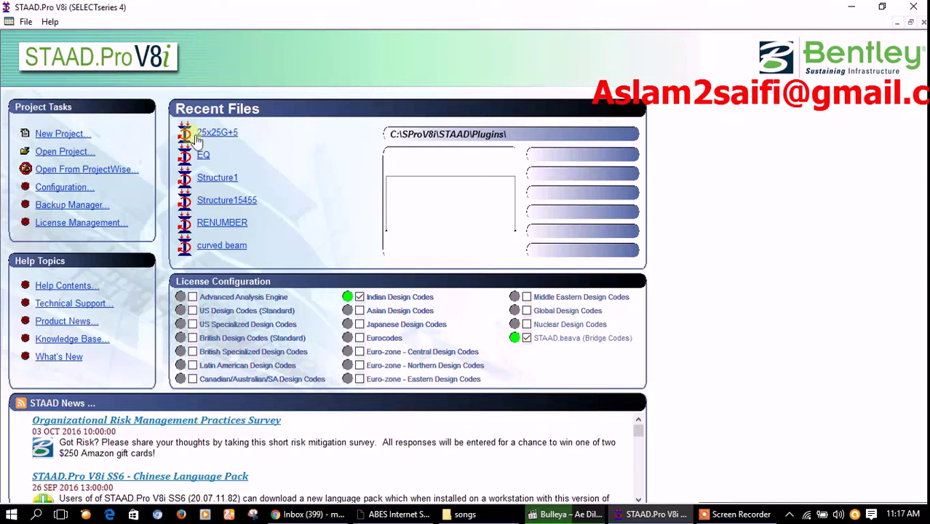
Step: Create a new Space project 'Staad advance modelling' in Meter/KiloNewton units with Add Beam enabled
click(62, 133)
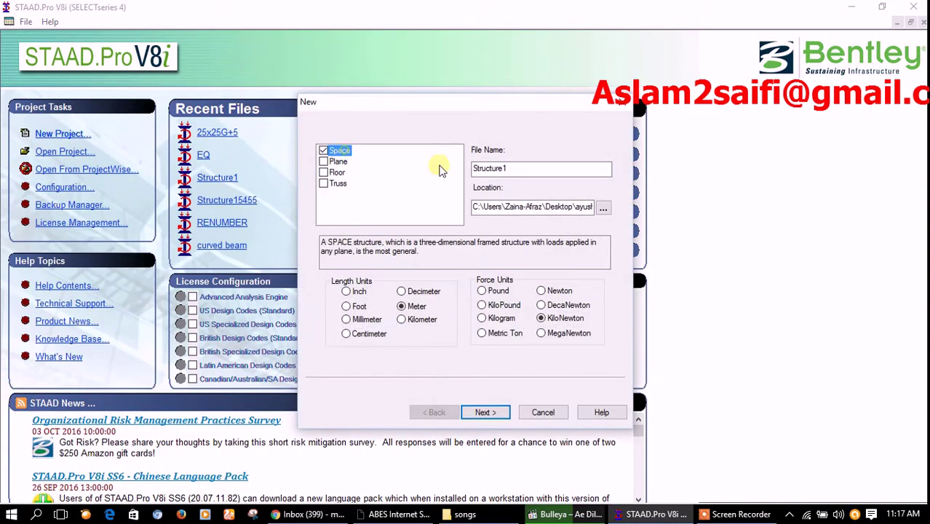
drag(513, 170, 476, 168)
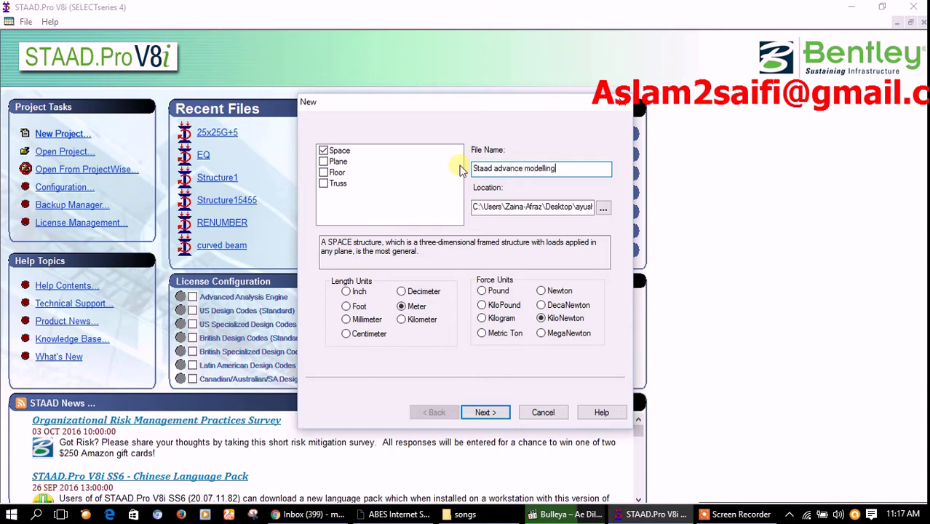
click(485, 411)
click(485, 412)
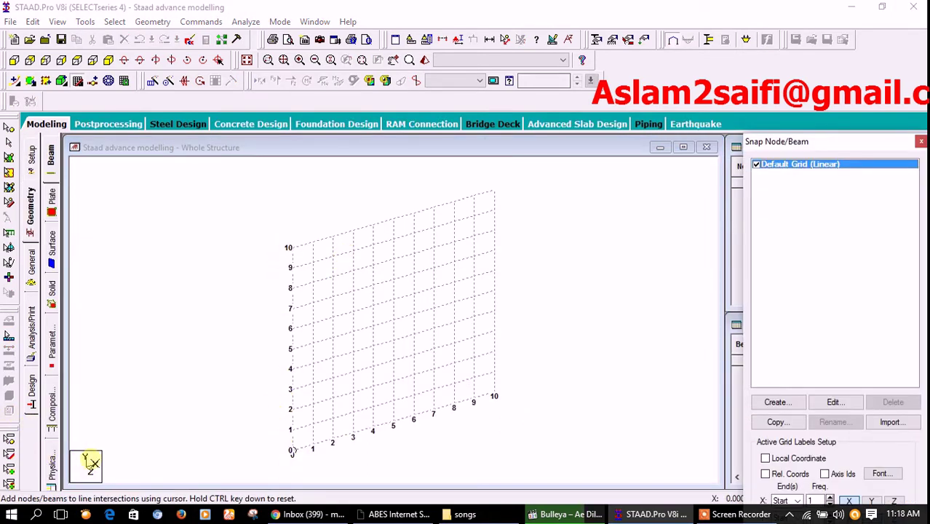
Step: Change the Snap Node/Beam grid plane to X-Z
click(829, 404)
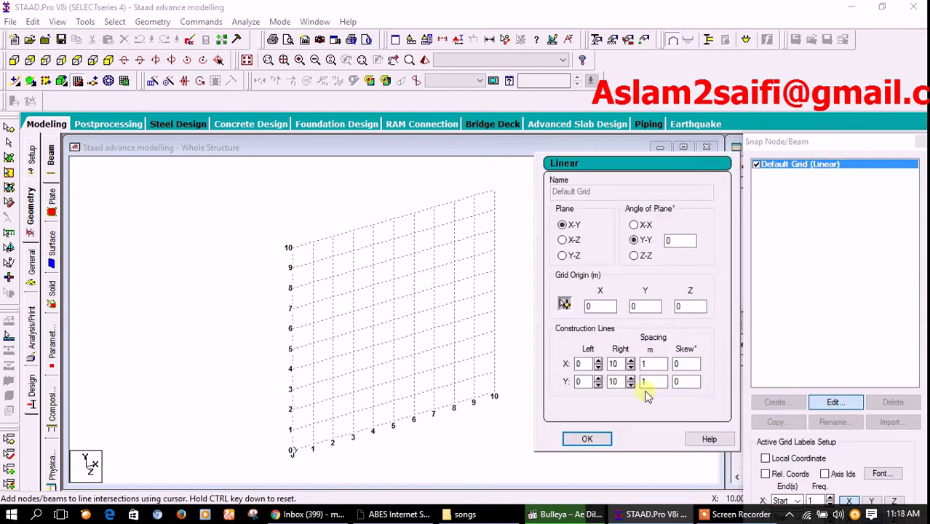
click(563, 255)
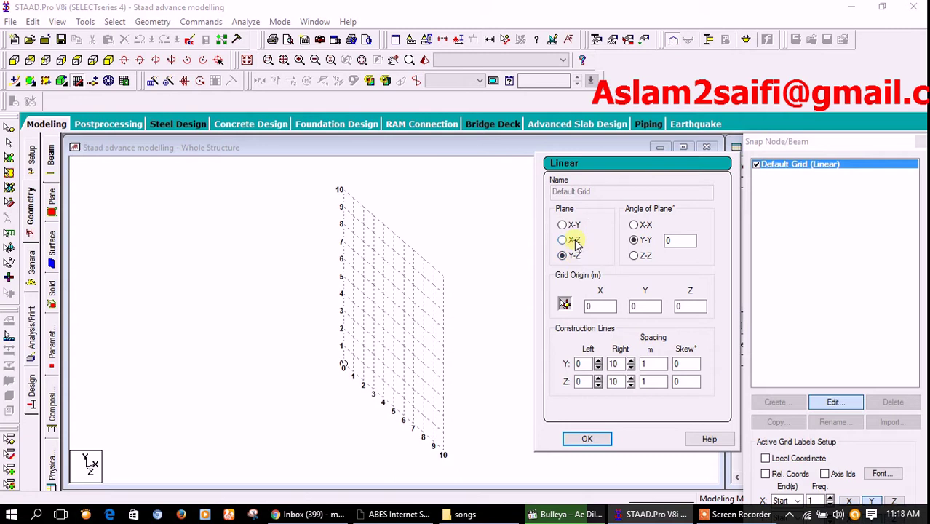
click(573, 242)
click(595, 438)
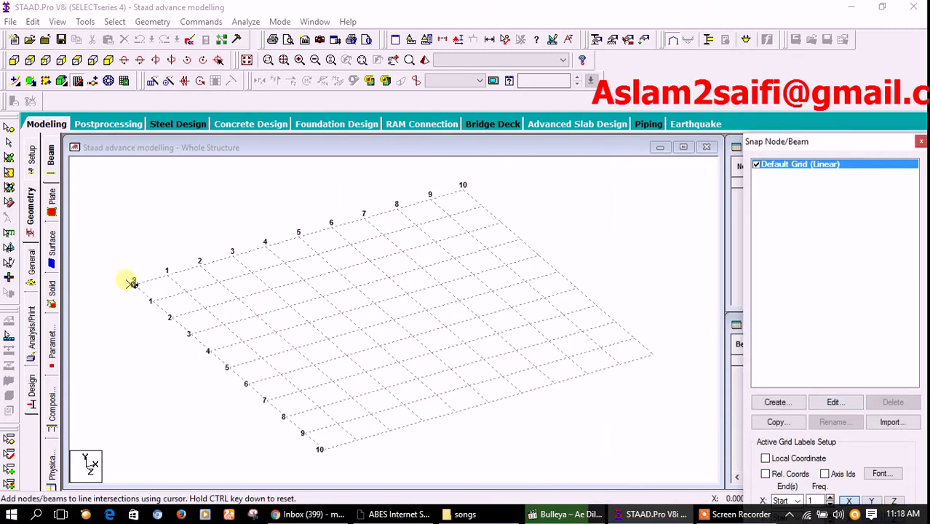
Step: Draw four beams around a 10 m square, returning to the origin
click(132, 283)
click(316, 452)
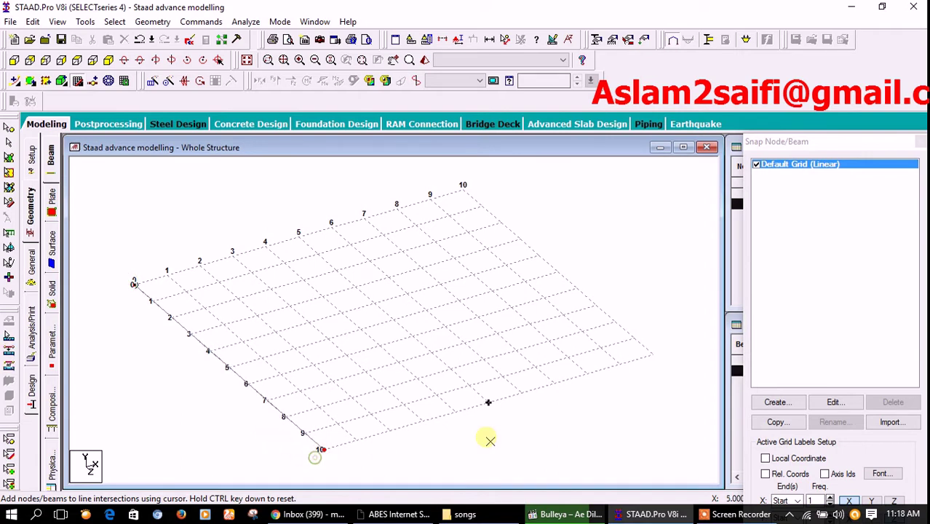
click(652, 354)
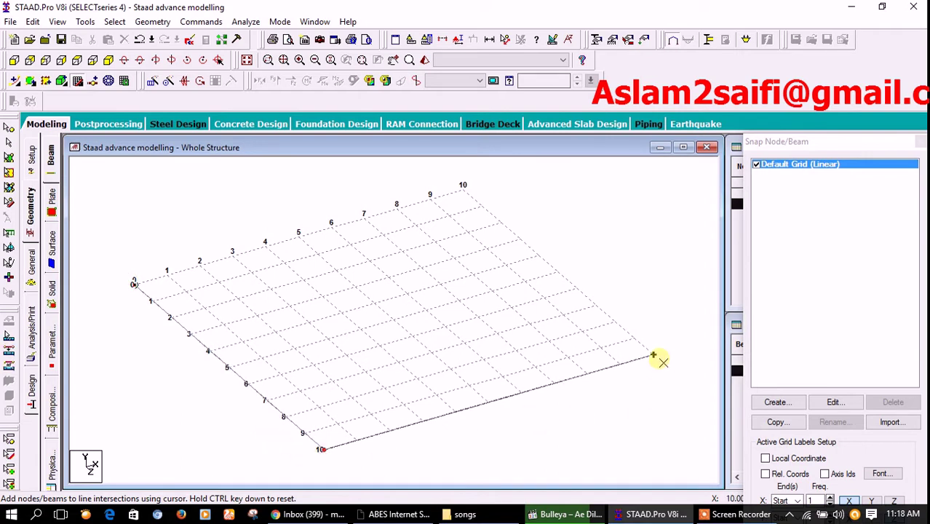
click(462, 187)
click(128, 282)
click(919, 142)
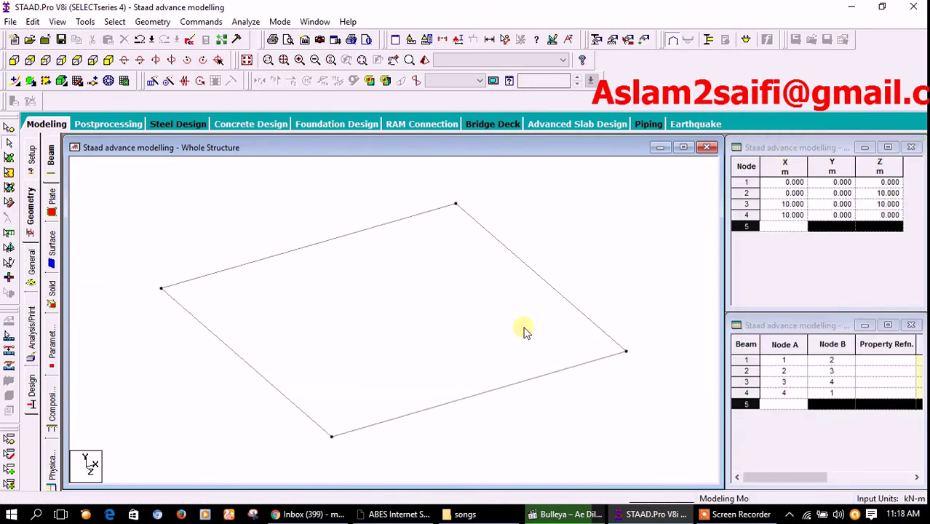
Step: Add a quad plate on the four corner nodes and check it in the 3D rendered view
click(29, 82)
click(160, 288)
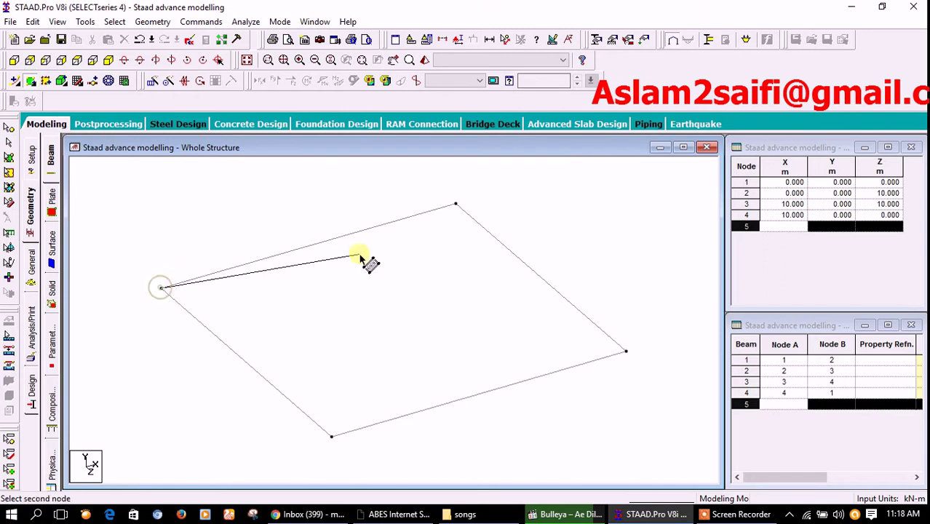
click(455, 204)
click(625, 352)
click(332, 437)
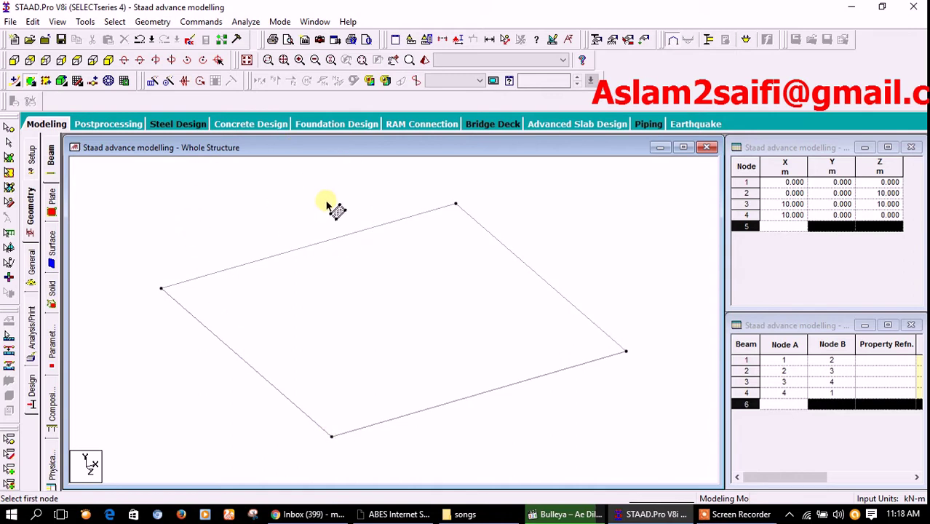
click(425, 60)
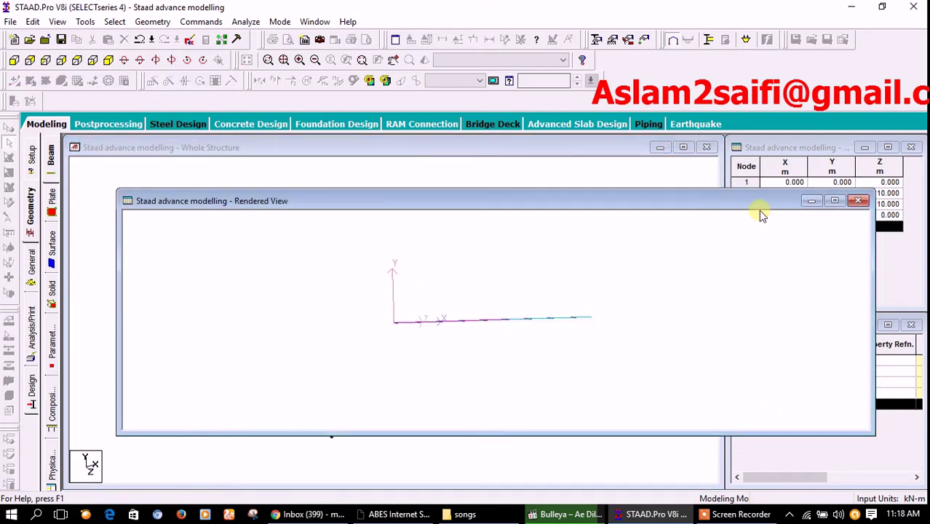
click(858, 201)
Step: Define a rectangular concrete section with YD 1.00 m and ZD 0.23 m
click(32, 261)
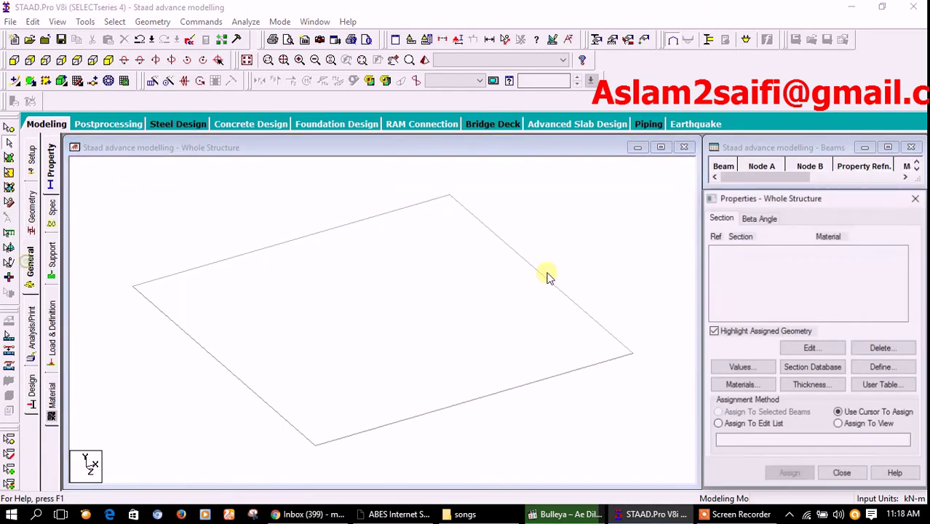
click(864, 367)
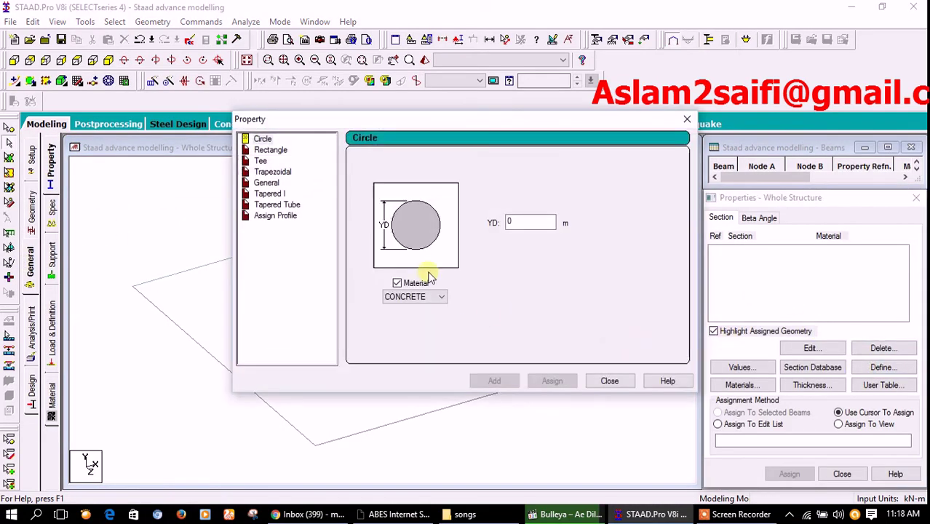
click(282, 155)
double_click(538, 212)
text(1)
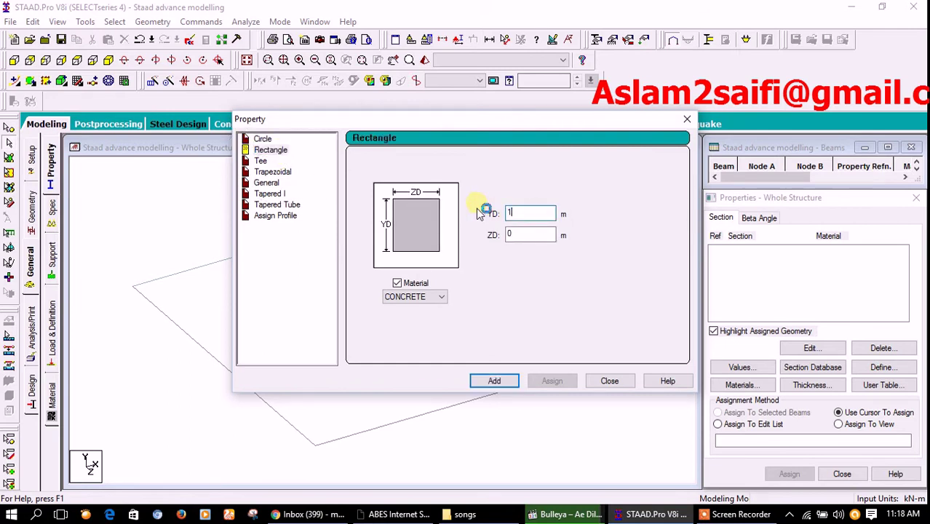
click(523, 236)
text(.23)
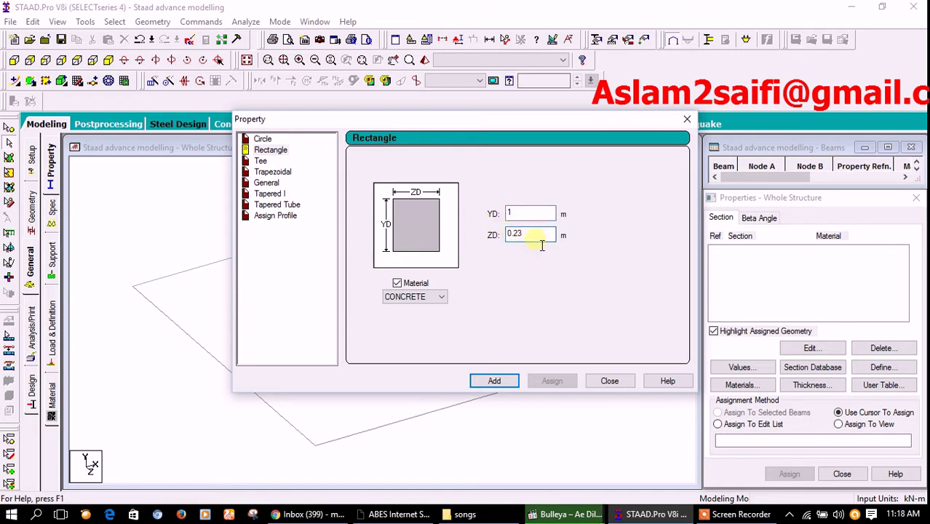
double_click(538, 212)
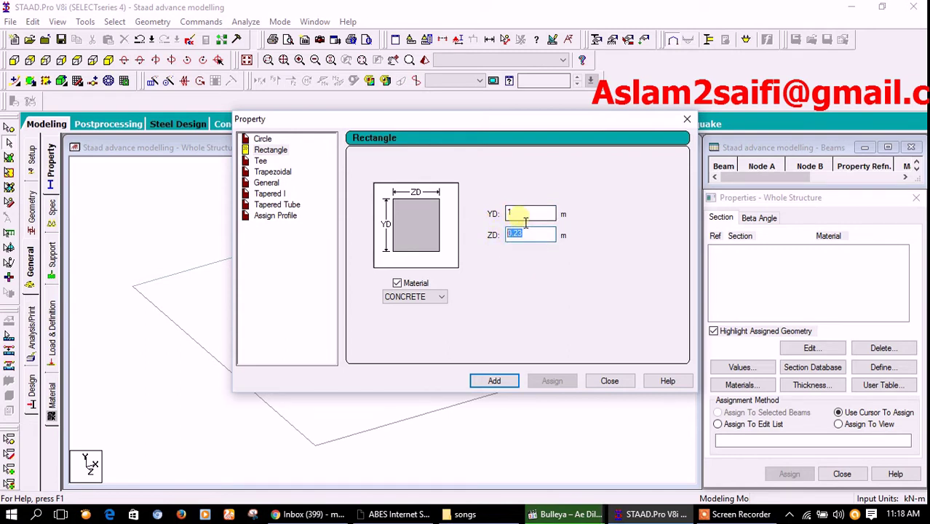
click(495, 378)
click(622, 385)
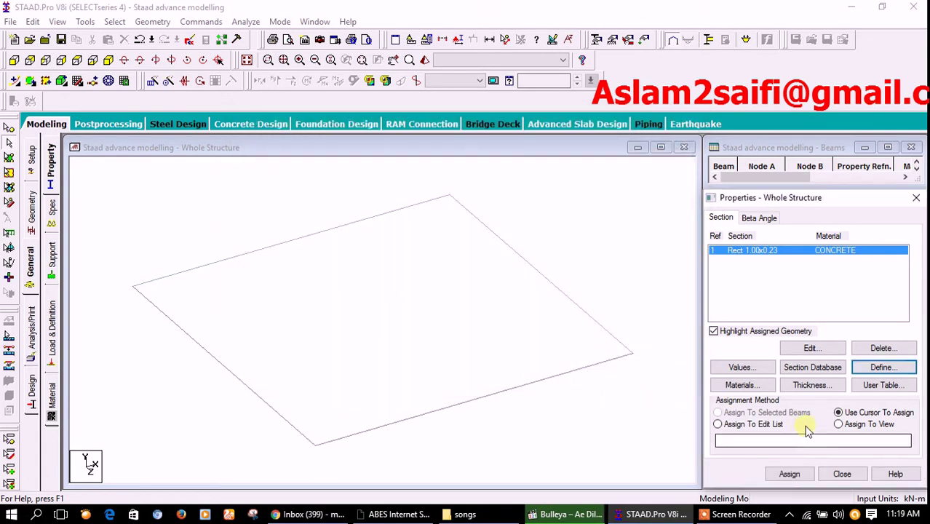
Step: Assign the rectangular section R1 to all four beams in view
click(838, 424)
click(790, 473)
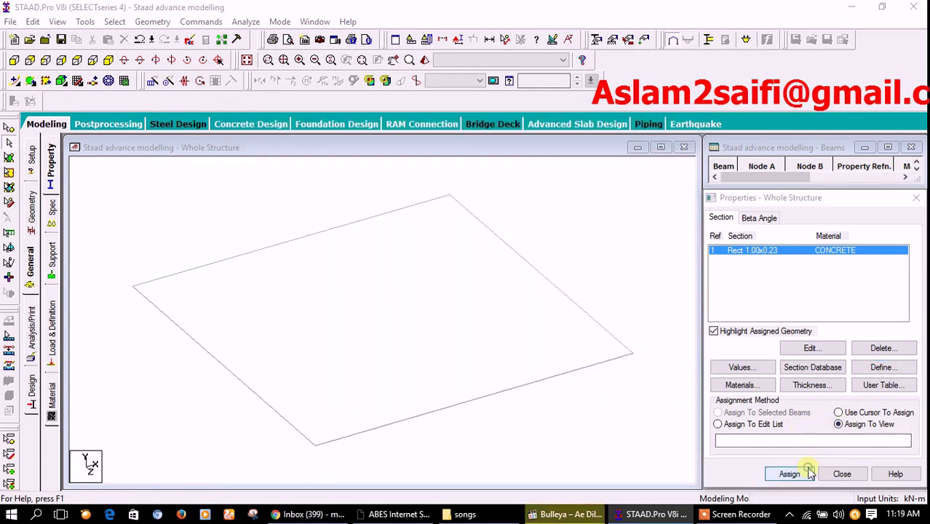
click(818, 384)
Step: Start a song in the media player, minimize it, and return to assigning by selection
click(565, 513)
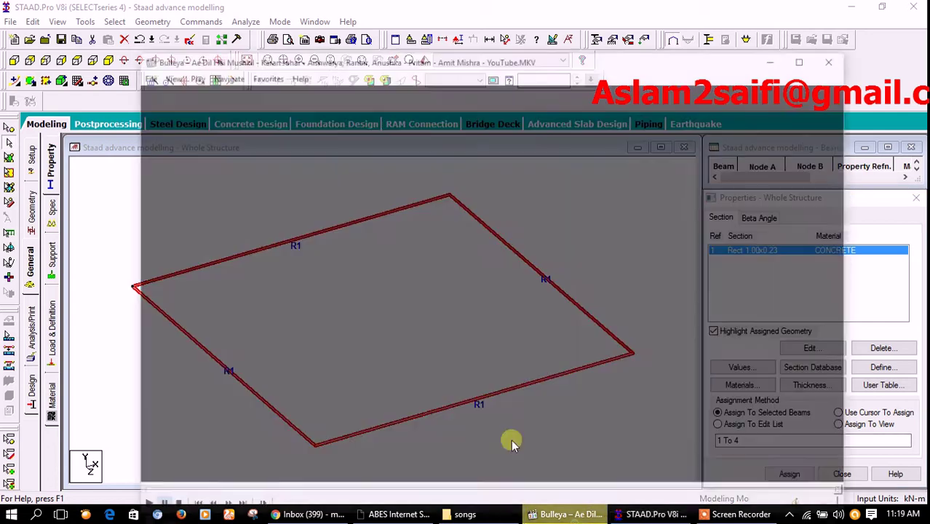
click(111, 474)
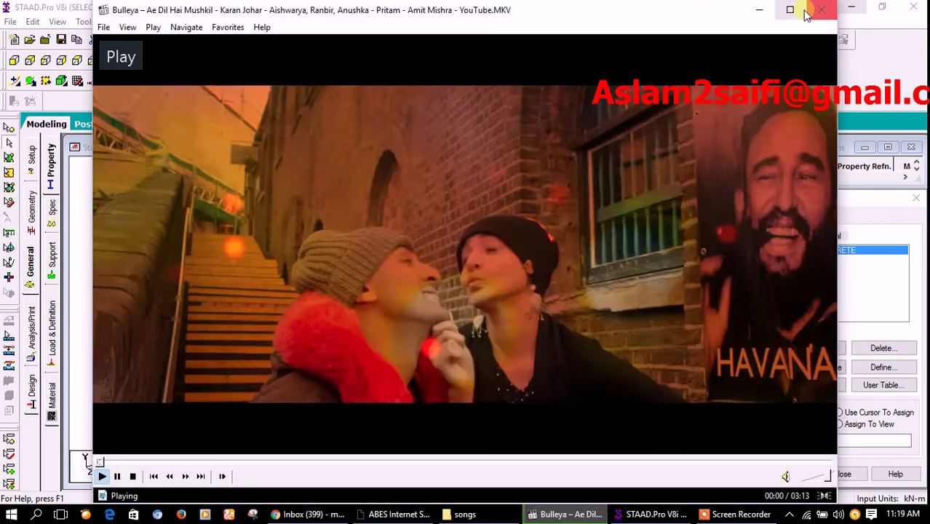
click(758, 9)
click(484, 253)
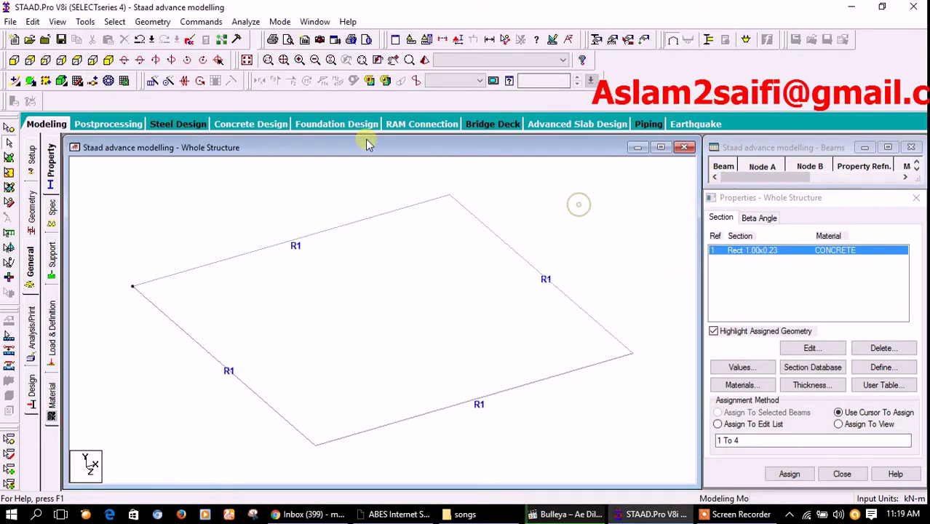
Step: Inspect the slab in the 3D rendered view
click(425, 60)
drag(583, 363, 595, 342)
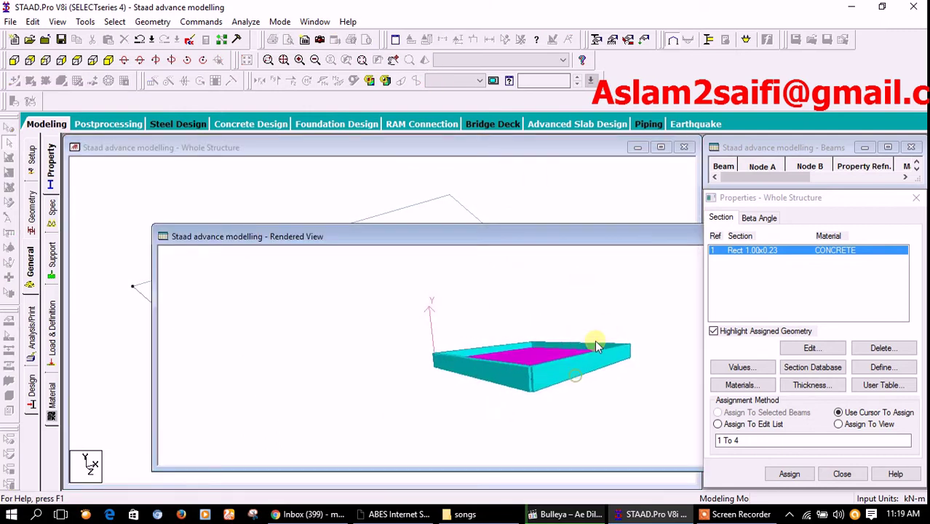
drag(670, 238, 558, 183)
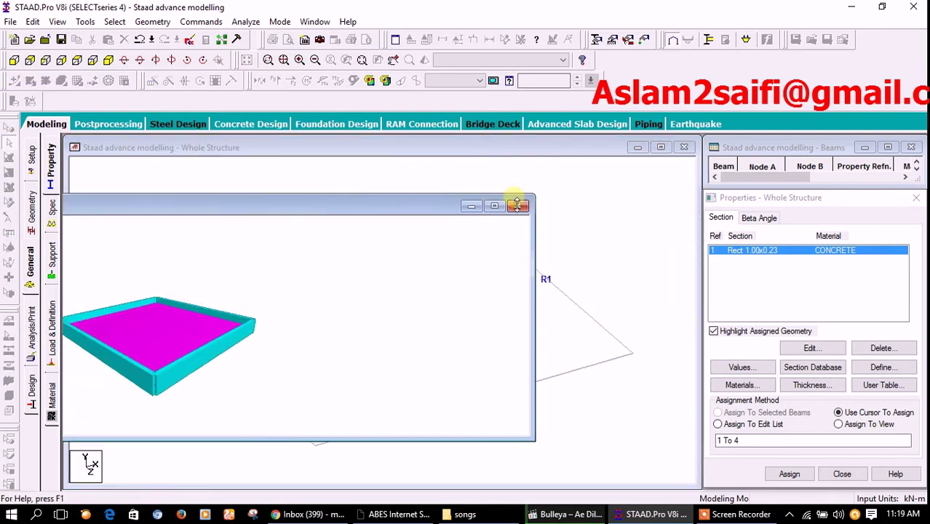
click(515, 201)
Step: Assign a 0.2 m plate thickness (R2) to the slab and verify it in 3D rendering
click(839, 390)
text(0.2)
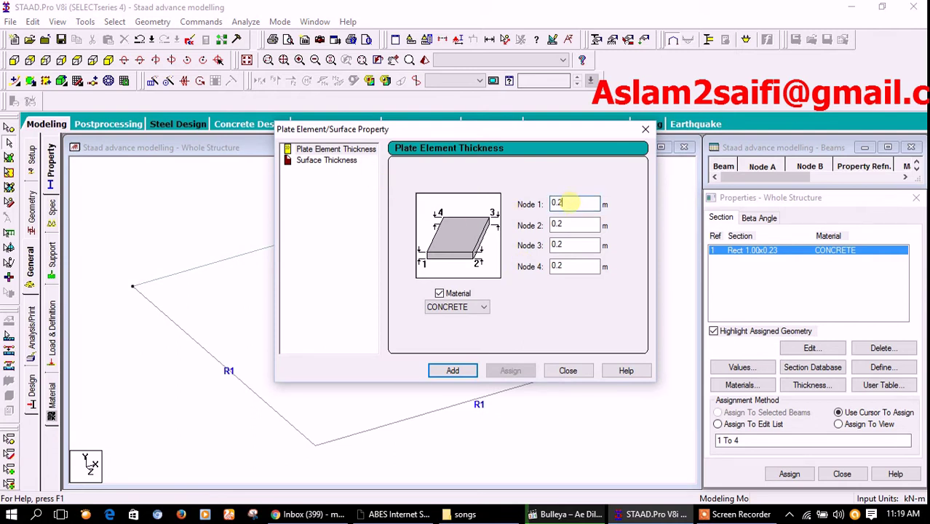
click(457, 370)
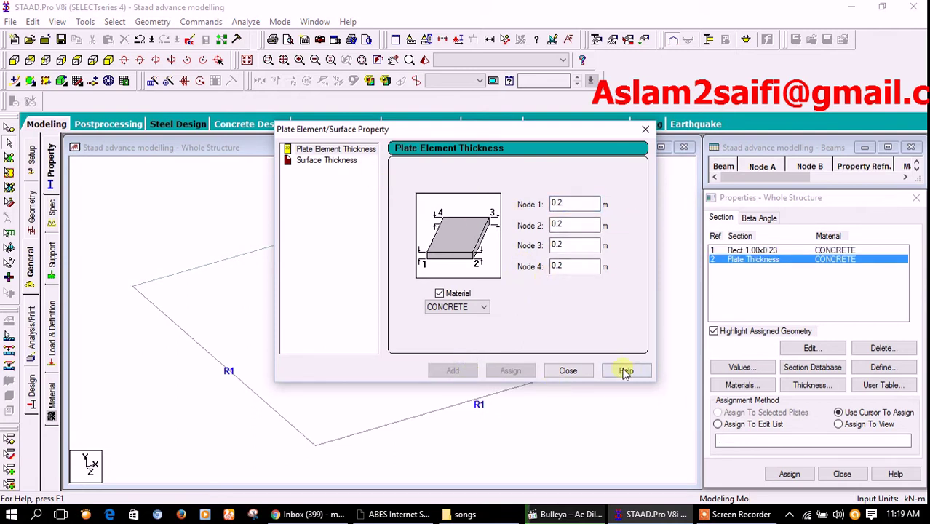
click(588, 371)
click(838, 424)
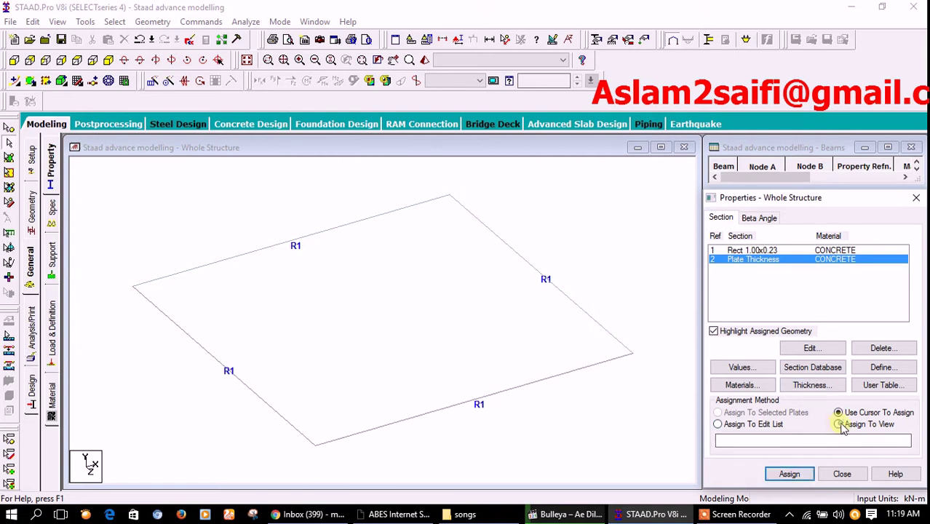
click(788, 474)
click(765, 374)
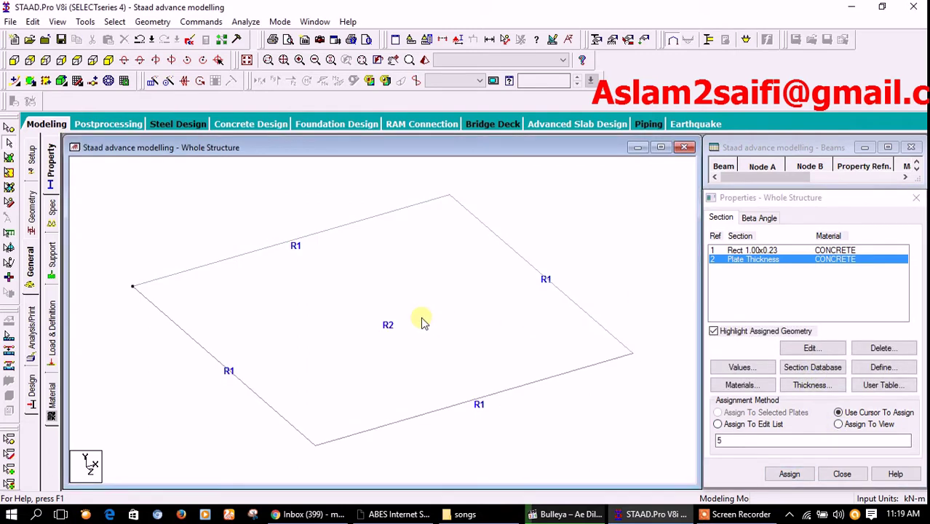
click(420, 60)
mouse_move(633, 272)
mouse_down()
mouse_move(363, 197)
mouse_move(547, 190)
mouse_up()
click(599, 175)
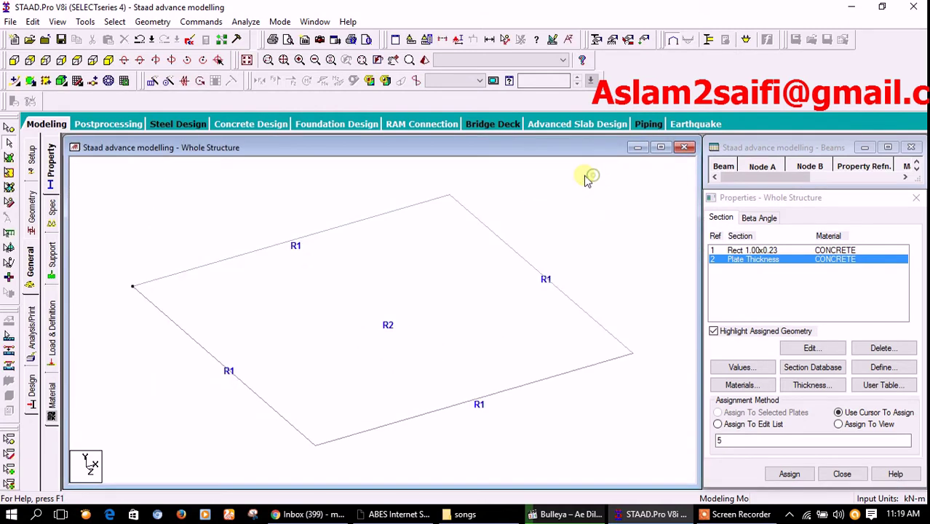
Step: Generate a 10 by 10 quadrilateral mesh on the slab plate
click(9, 157)
click(338, 305)
right_click(338, 306)
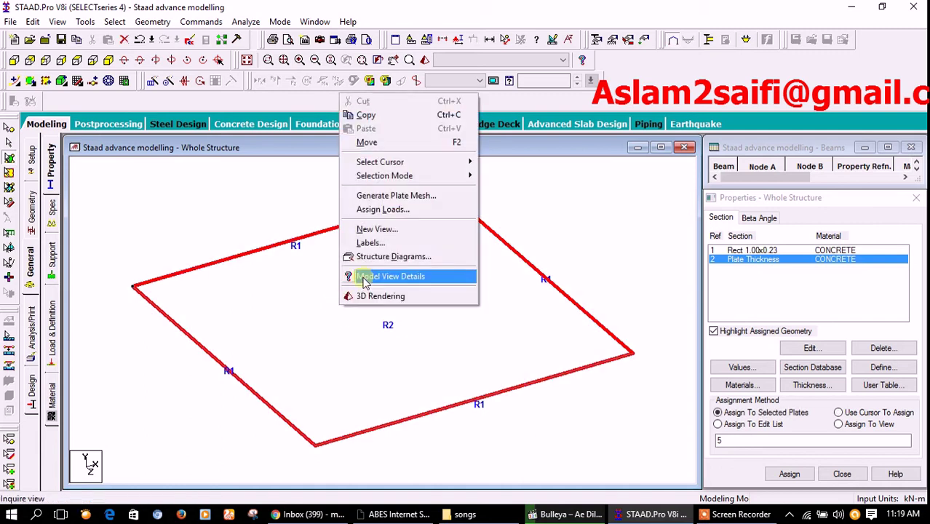
click(386, 193)
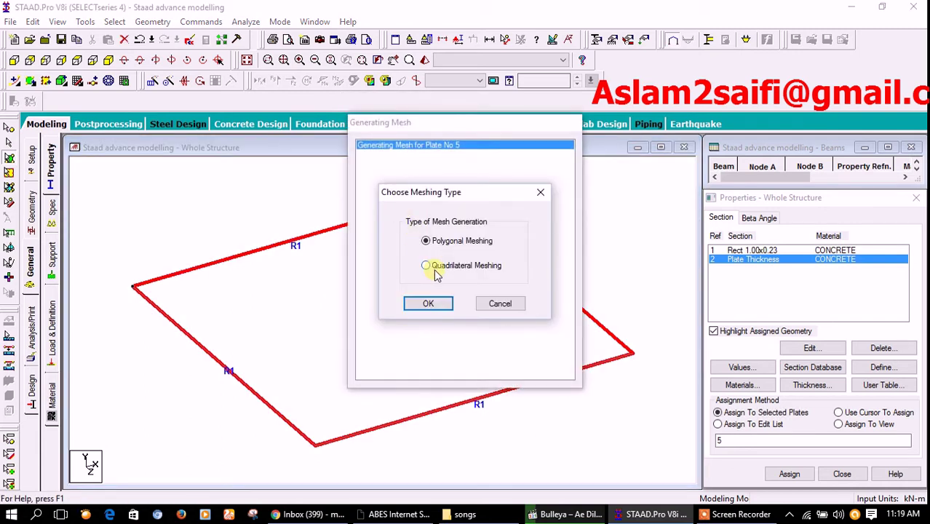
click(426, 303)
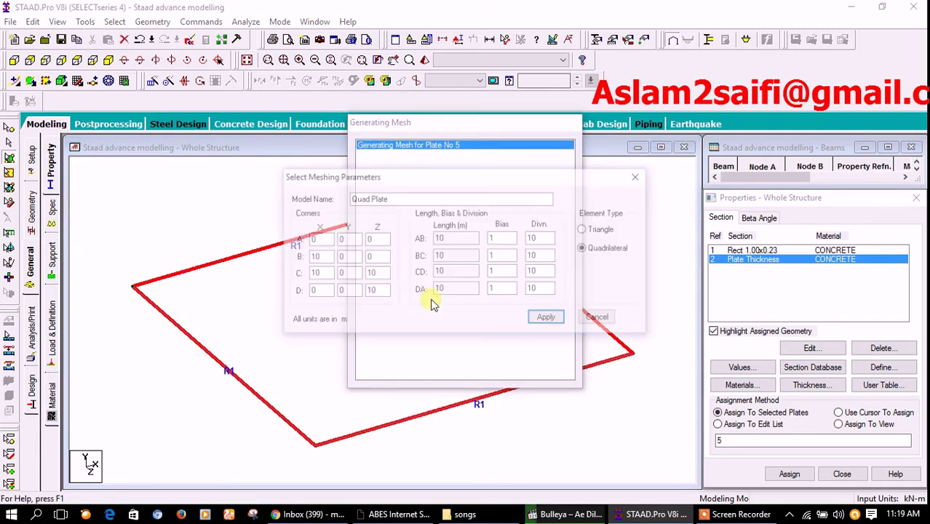
click(547, 320)
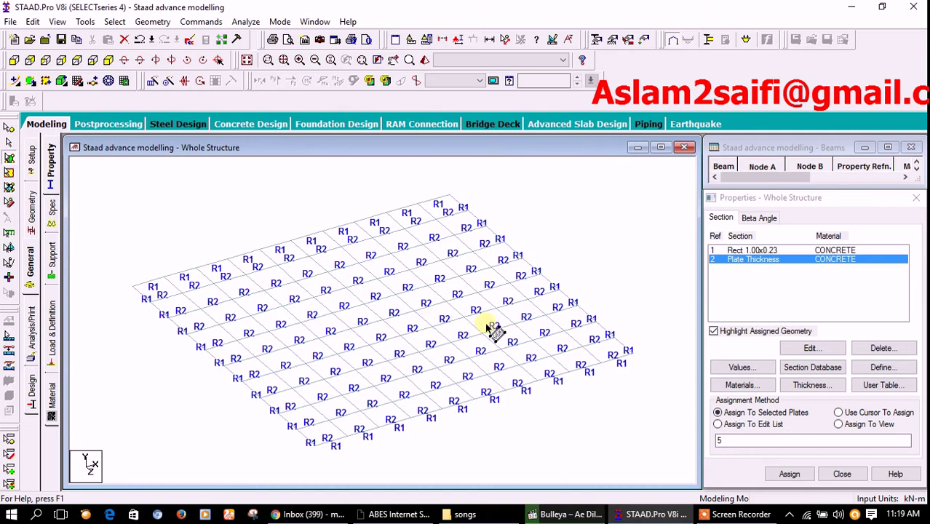
Step: Check the meshed slab in 3D rendering and display the mesh nodes
click(424, 61)
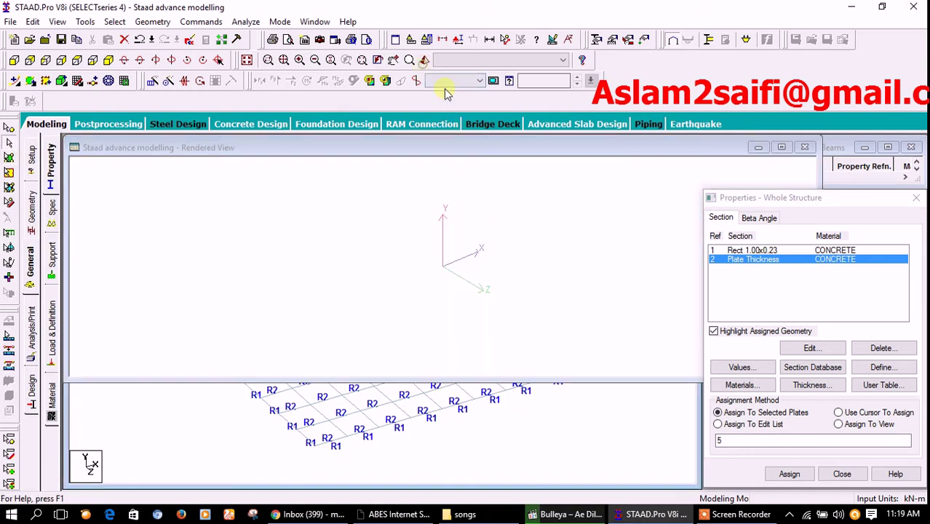
click(804, 147)
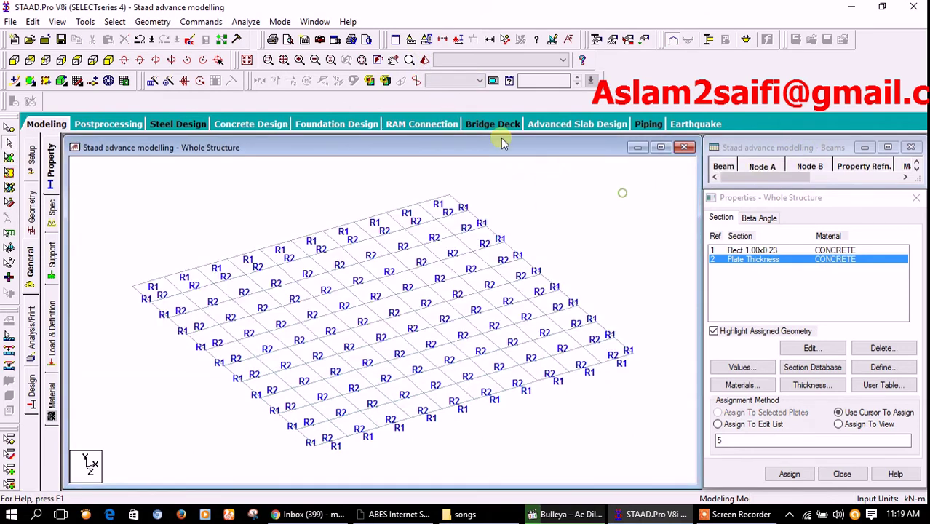
click(424, 61)
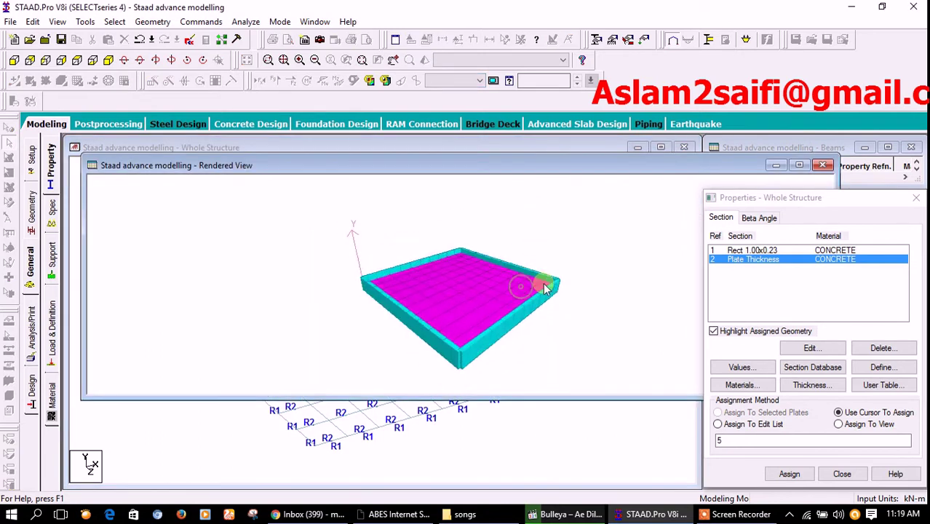
click(822, 165)
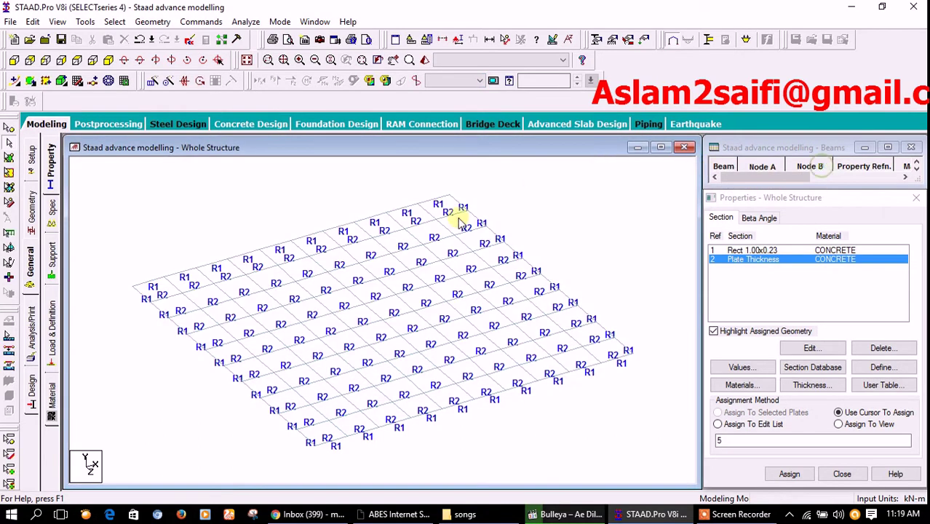
click(189, 211)
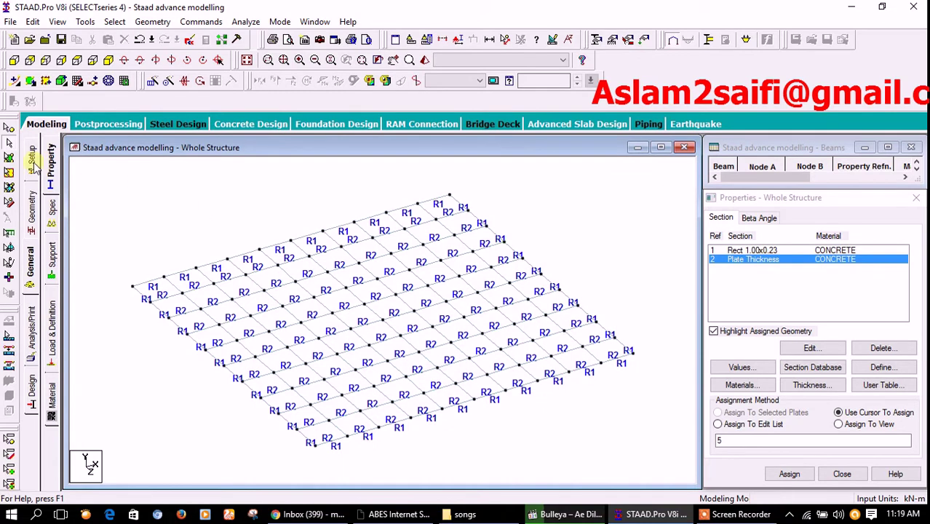
Step: Select four interior mesh nodes and repeat them 5 m up in Y as columns
click(9, 127)
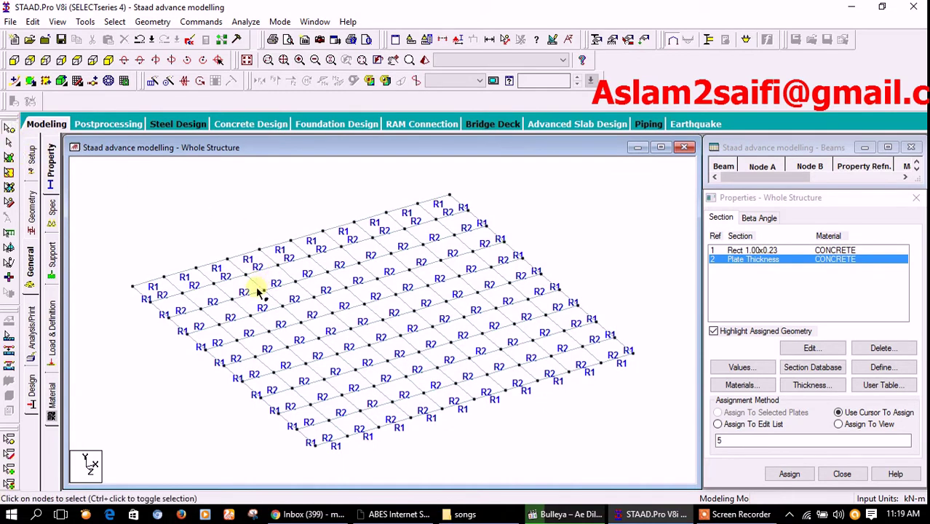
click(233, 299)
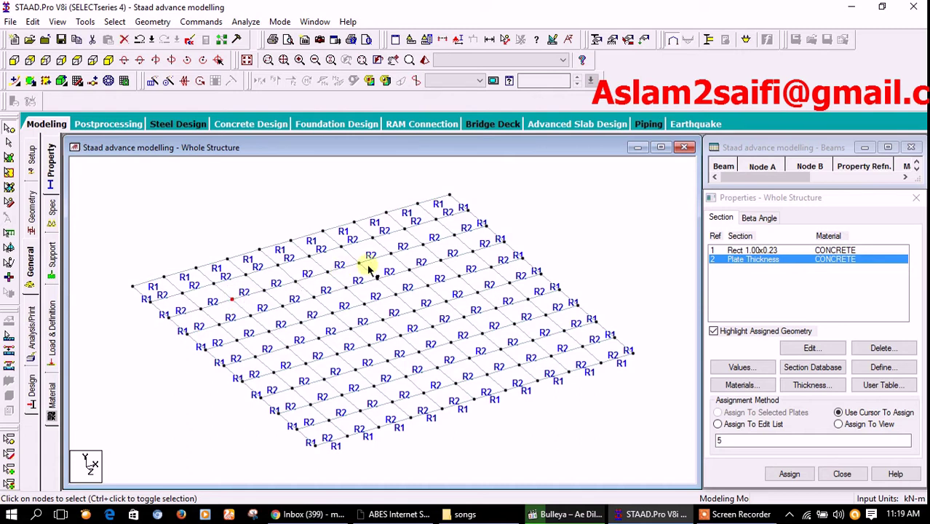
click(422, 244)
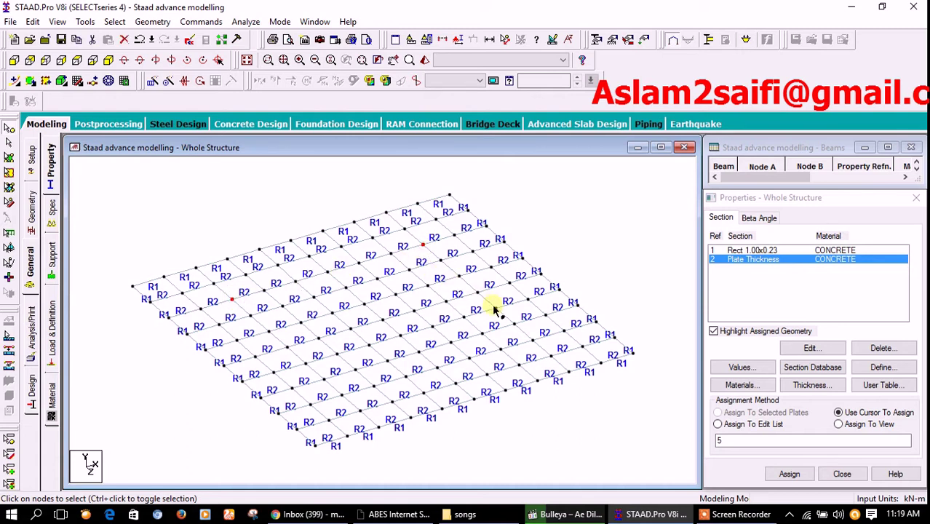
click(532, 341)
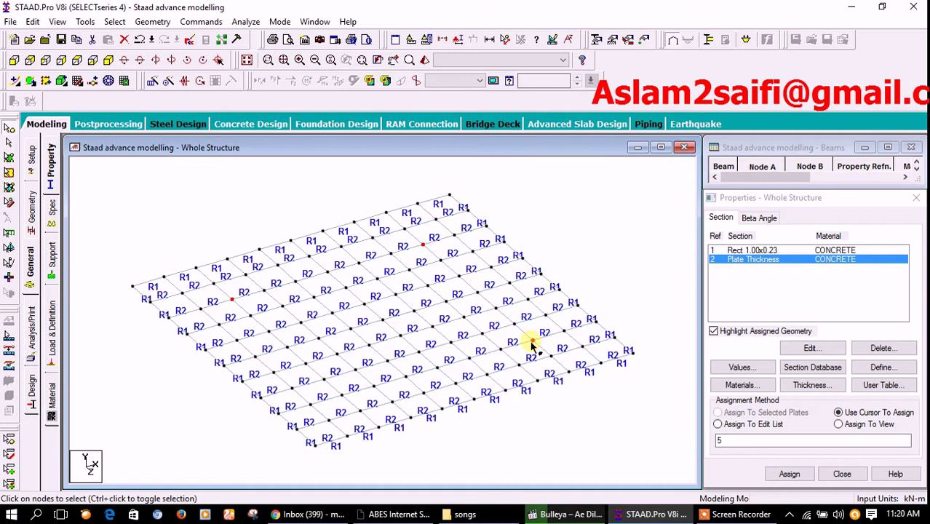
click(357, 410)
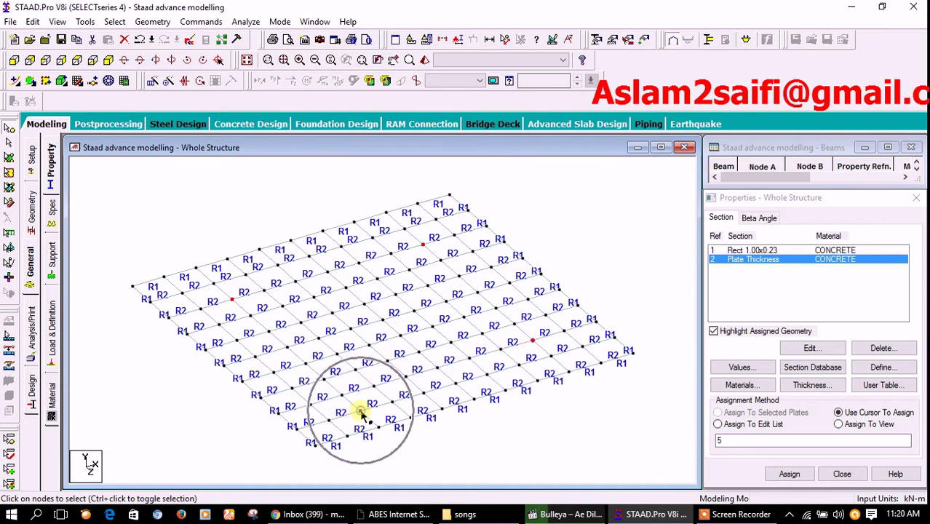
click(233, 303)
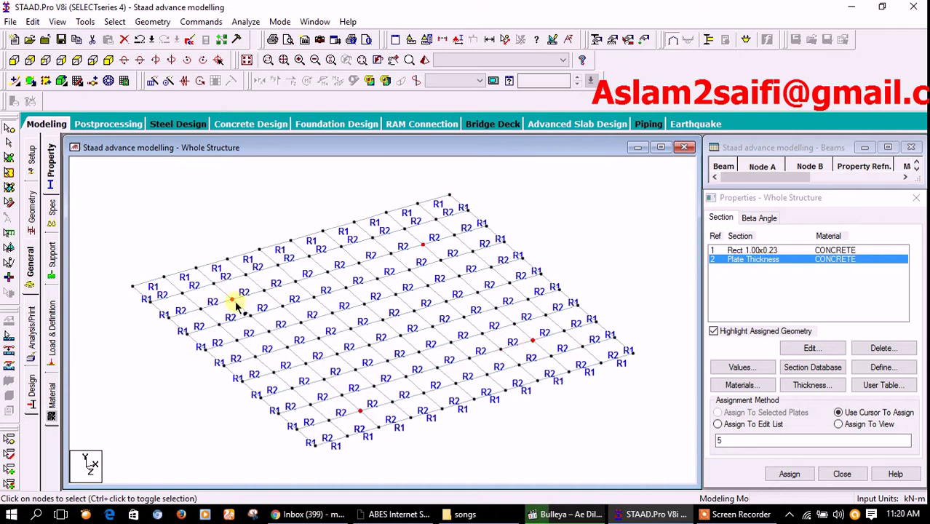
click(510, 301)
click(422, 383)
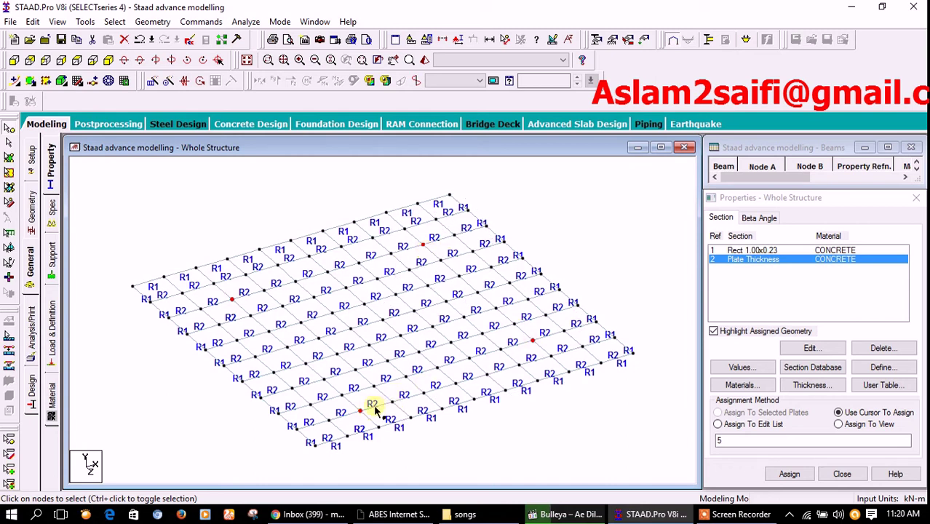
click(342, 395)
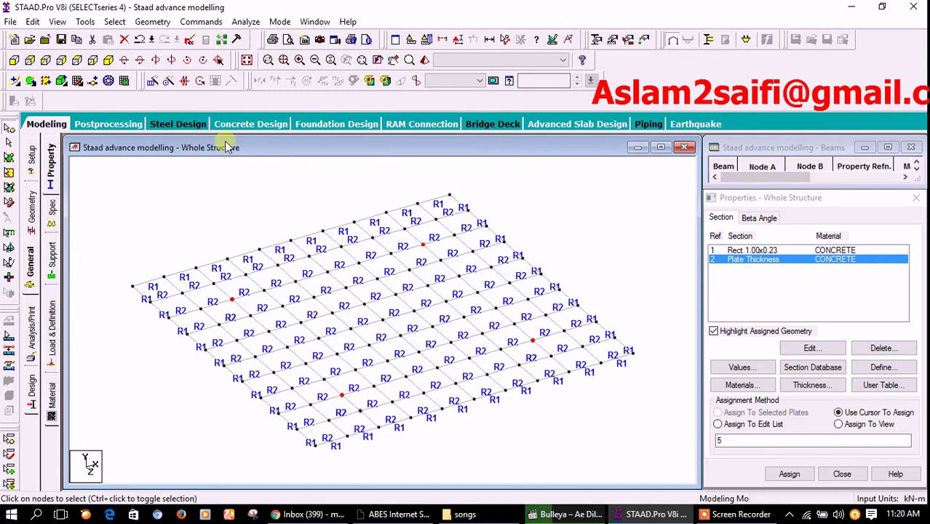
click(153, 80)
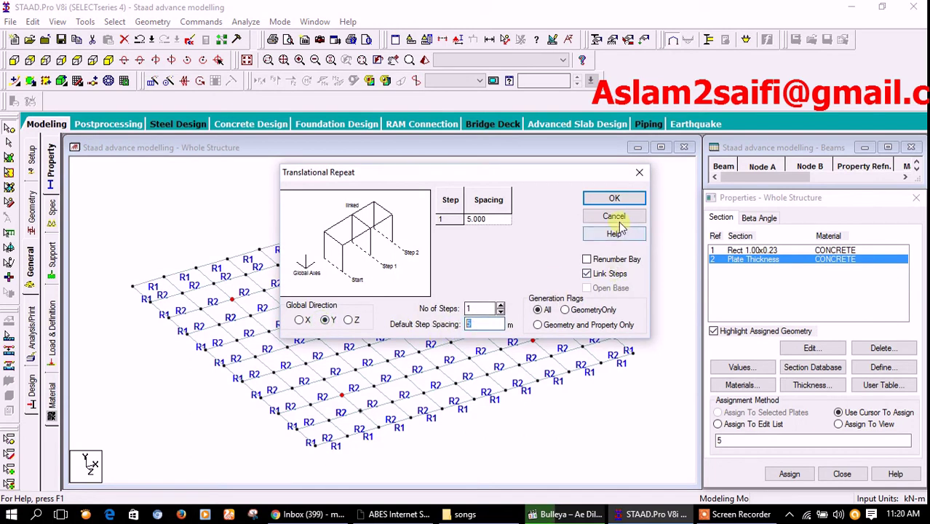
click(614, 198)
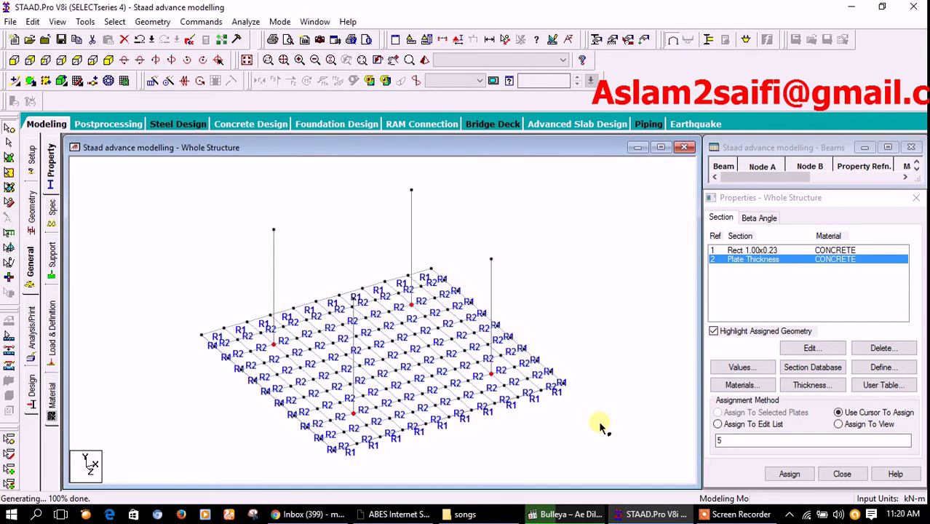
Step: Draw beams joining the column tops, including two diagonals, then select both diagonals
click(14, 81)
click(24, 107)
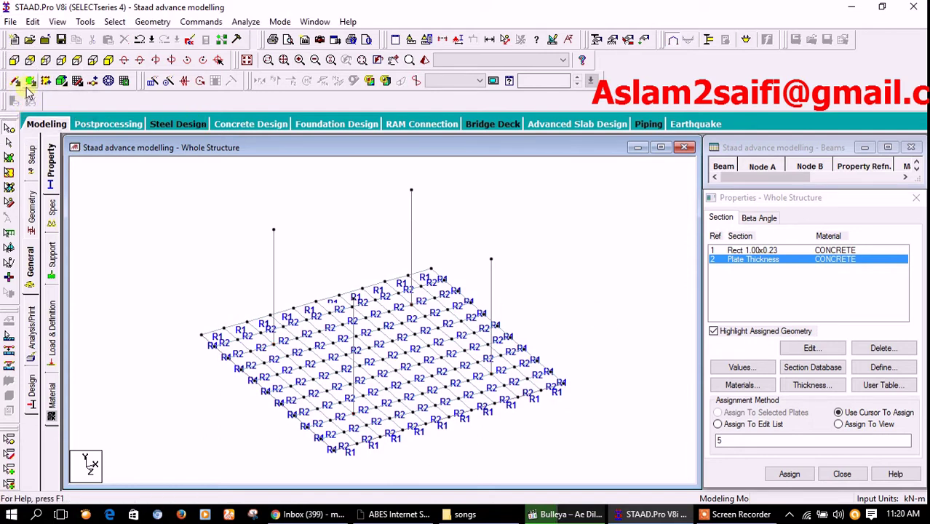
click(274, 231)
mouse_move(274, 231)
mouse_down()
mouse_move(411, 192)
mouse_move(491, 259)
mouse_move(354, 298)
mouse_move(274, 230)
mouse_up()
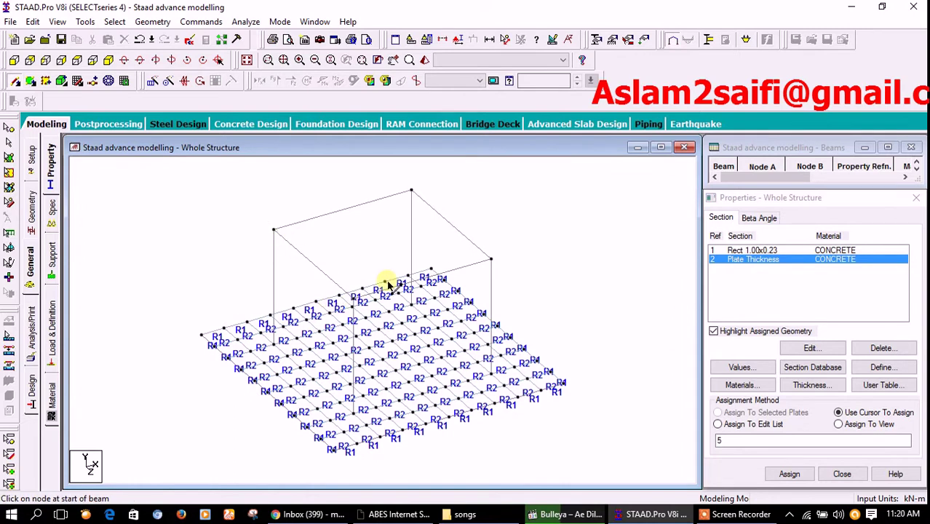
drag(274, 230, 491, 259)
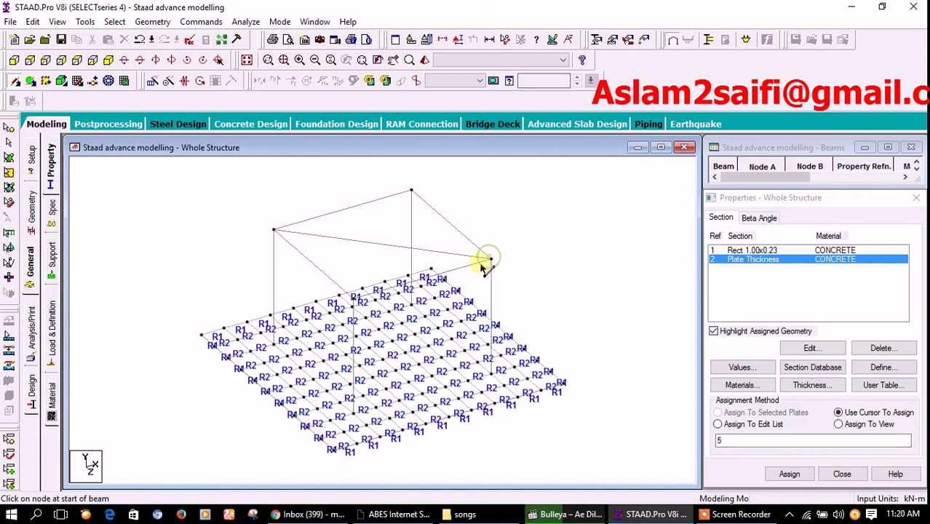
drag(412, 191, 354, 294)
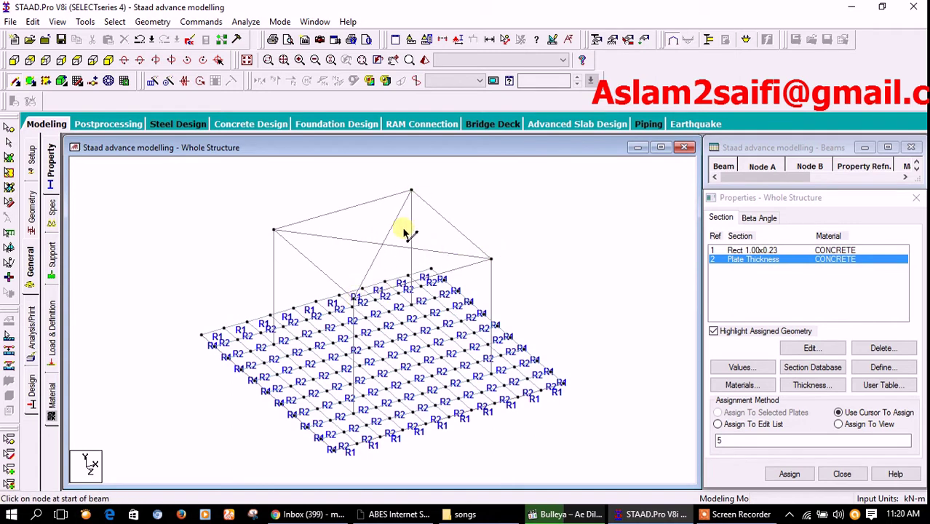
click(9, 126)
click(384, 247)
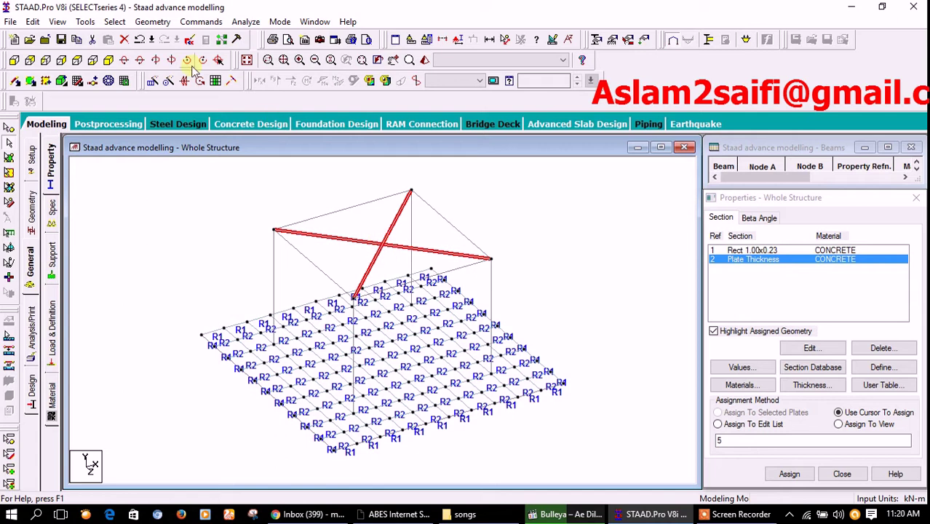
Step: Intersect the two diagonal beams with zero tolerance, creating a new crossing node
click(152, 21)
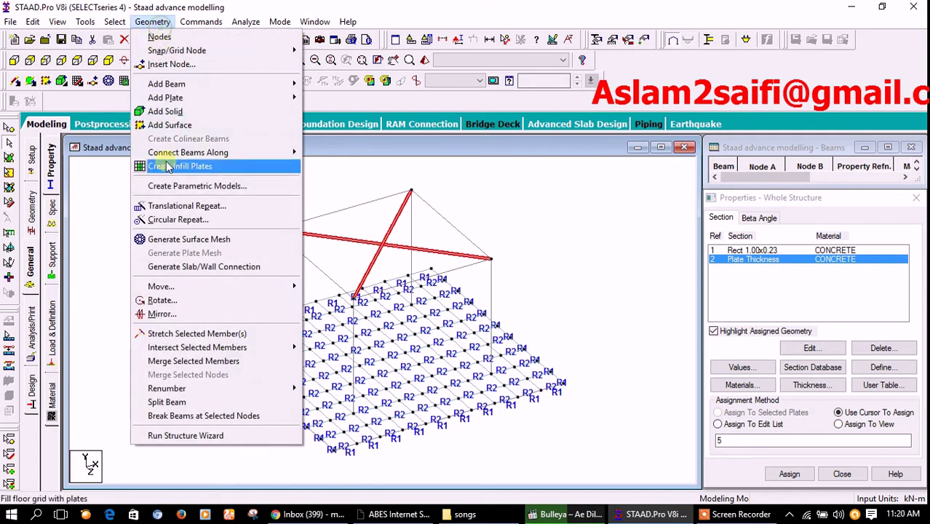
click(211, 349)
click(325, 350)
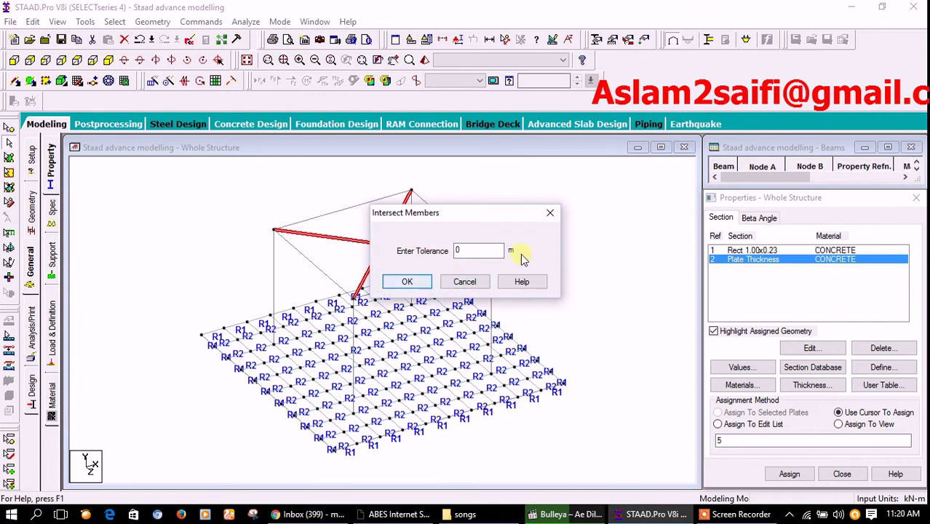
click(405, 283)
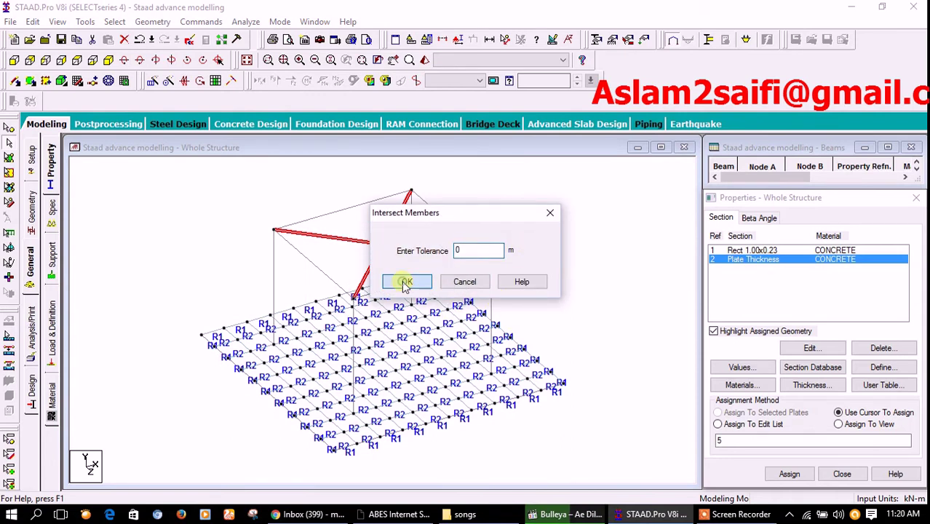
click(522, 289)
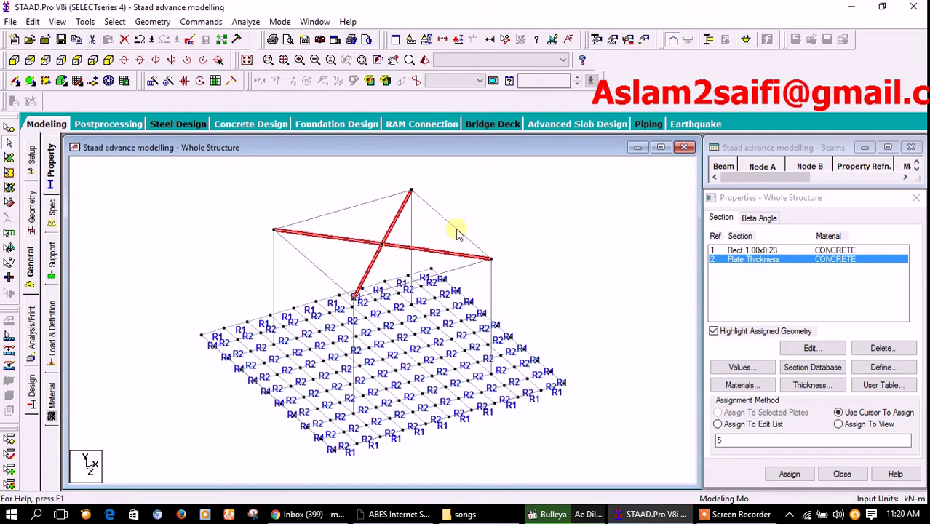
click(502, 219)
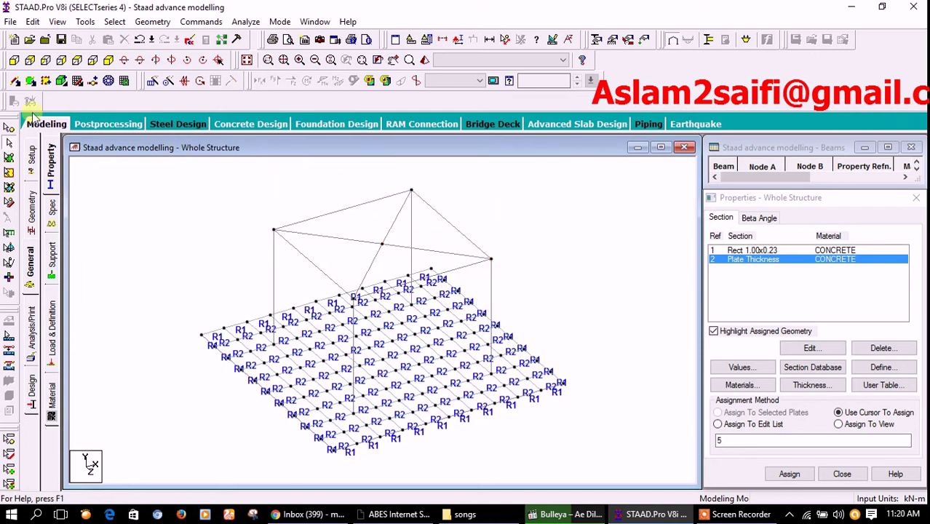
Step: Set crossing node 126's Y coordinate to 4, then to 9 m
click(9, 128)
click(382, 244)
click(33, 213)
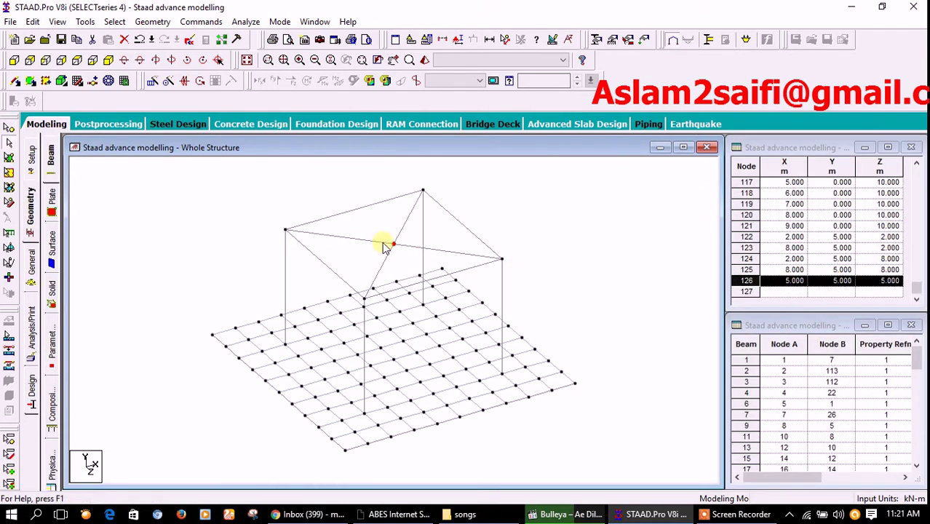
click(833, 282)
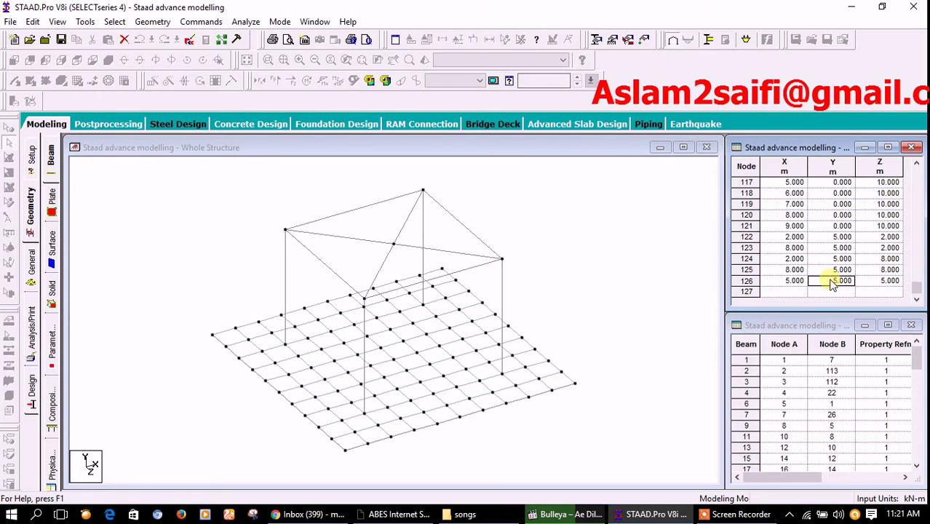
text(4)
key(Return)
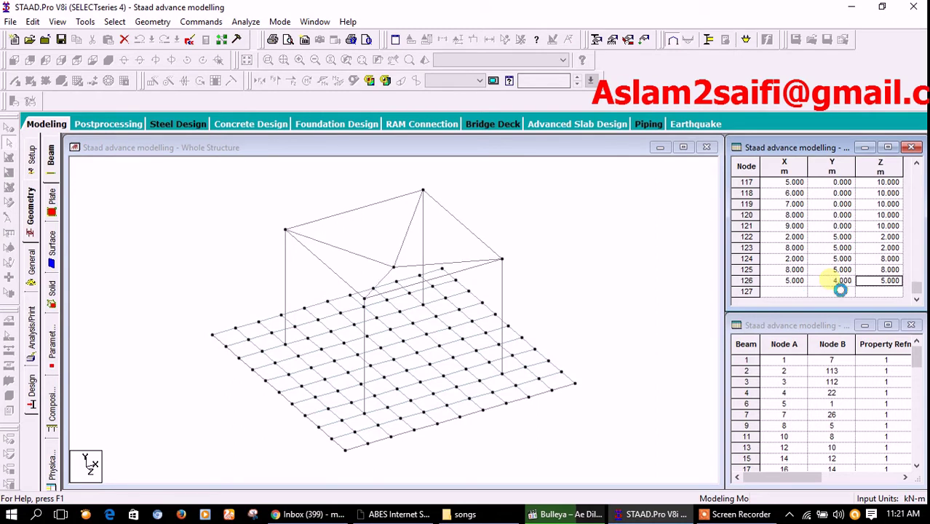
click(832, 282)
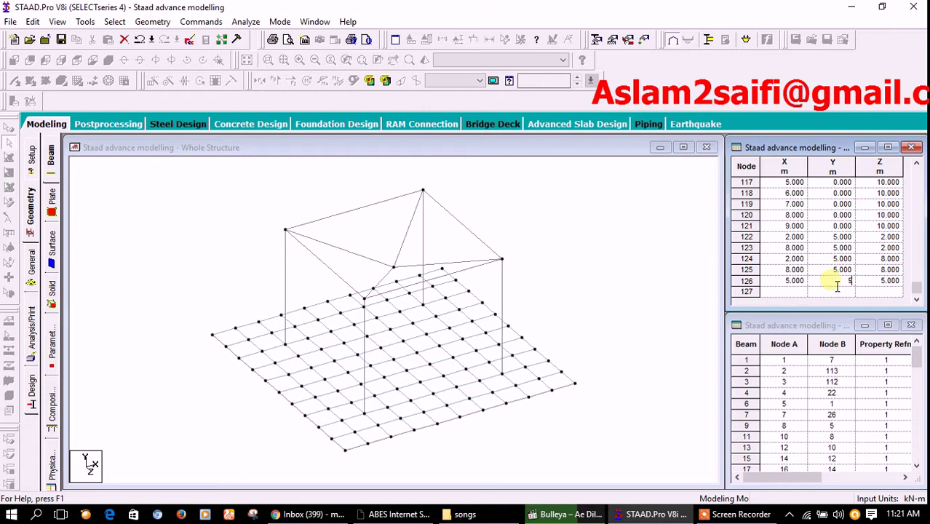
key(Return)
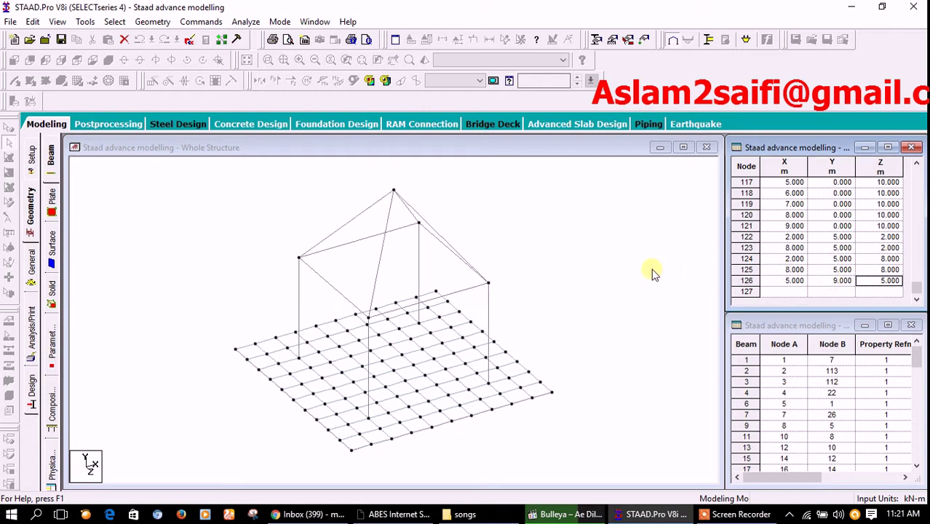
Step: Copy the X 2 and Z 8 top beams 1 m outward (X -1, Z +1) as eaves
click(458, 298)
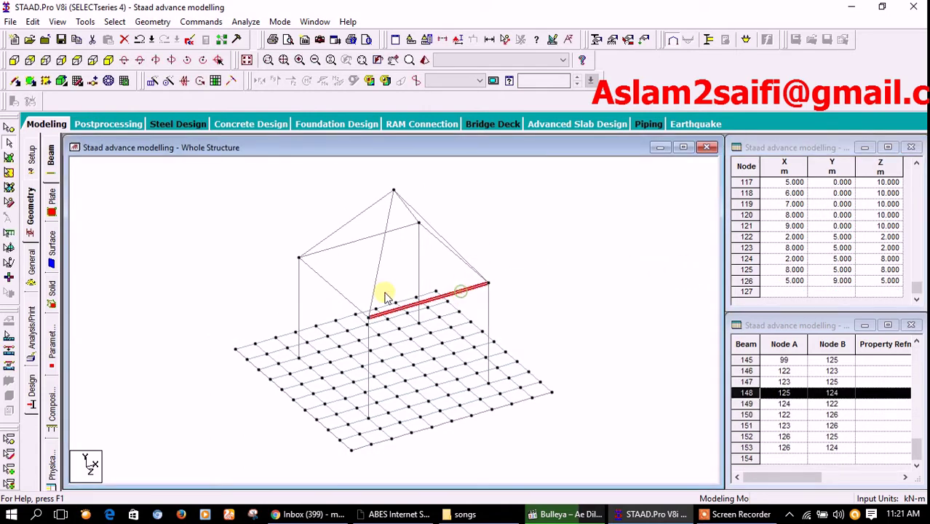
ctrl+click(342, 293)
click(342, 291)
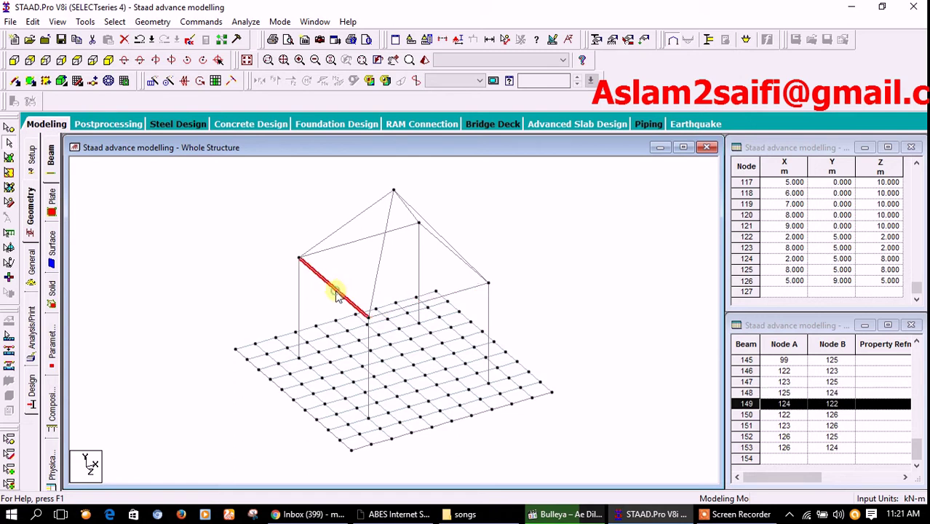
click(153, 81)
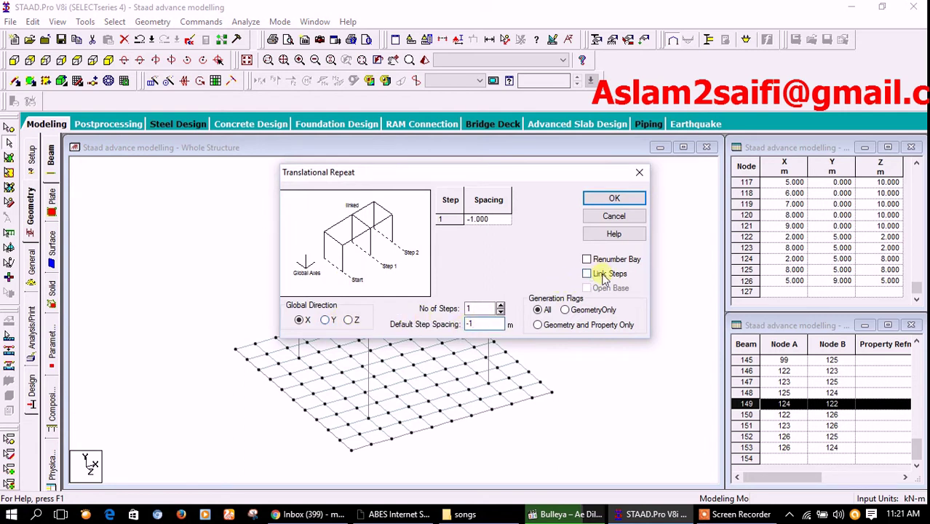
click(615, 199)
click(460, 292)
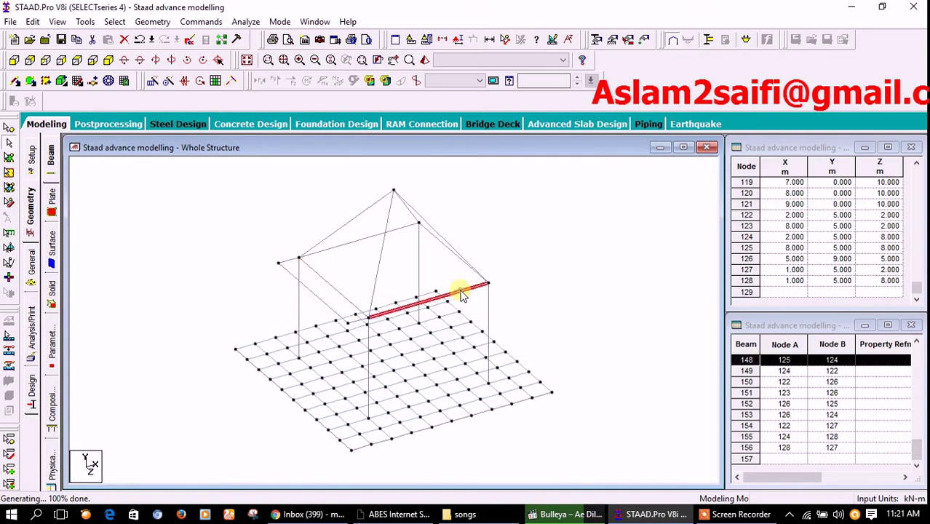
click(152, 81)
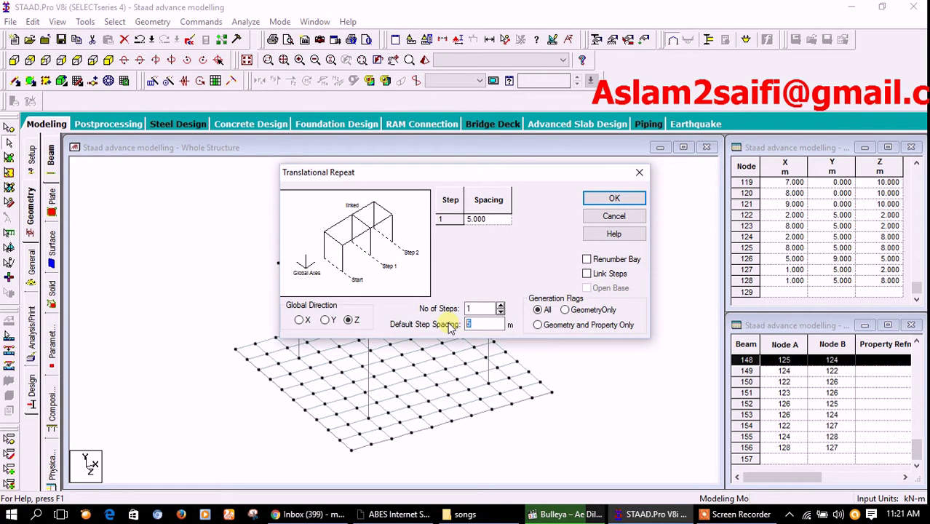
click(608, 199)
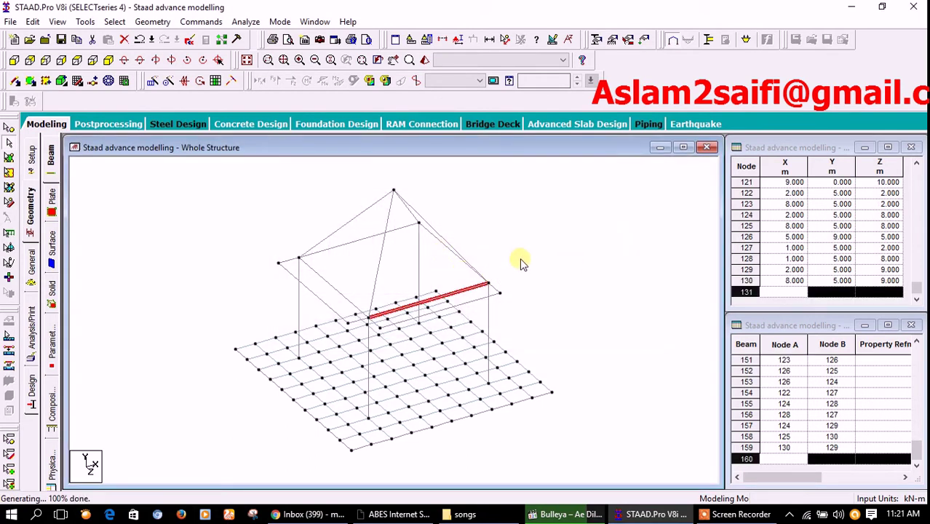
Step: Copy the X 8 and Z 2 top beams 1 m outward (X +1, Z -1) and check the rendering
key(Left)
key(Left)
key(Left)
key(Left)
key(Left)
key(Left)
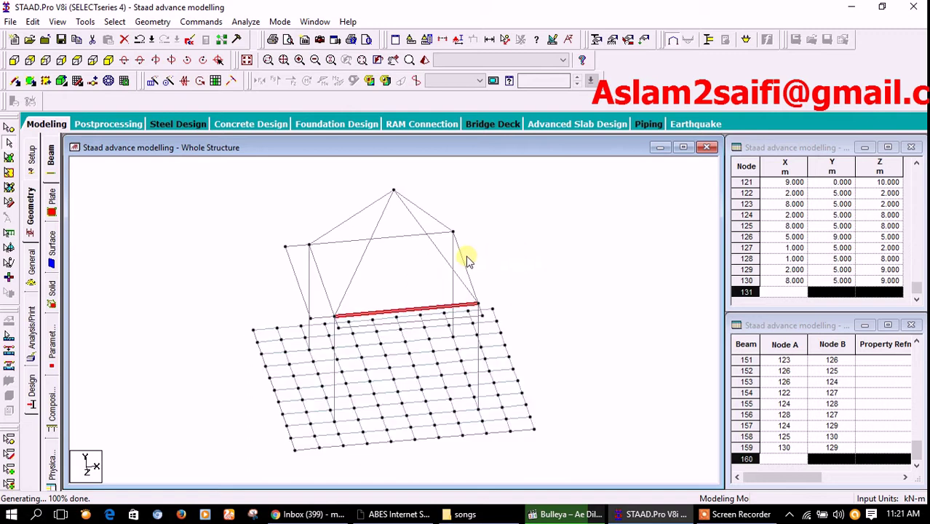
click(464, 256)
click(153, 80)
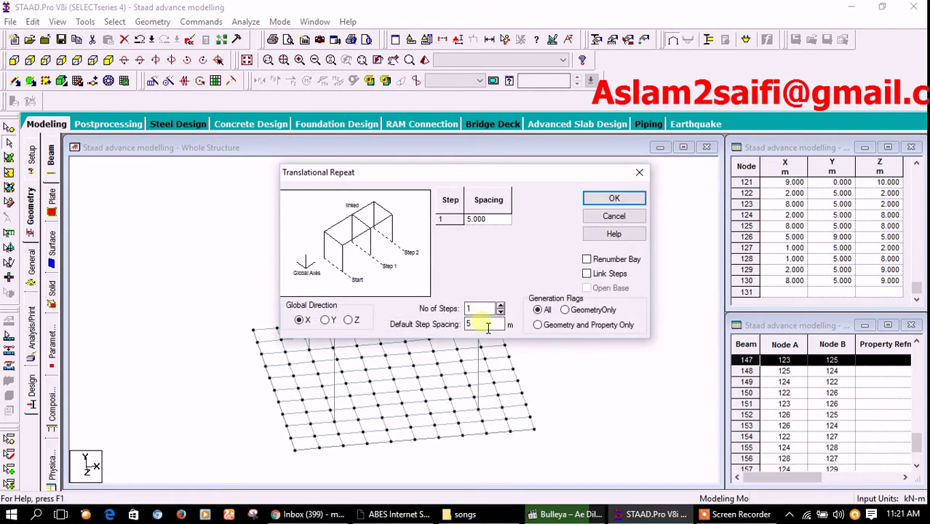
click(610, 273)
click(614, 200)
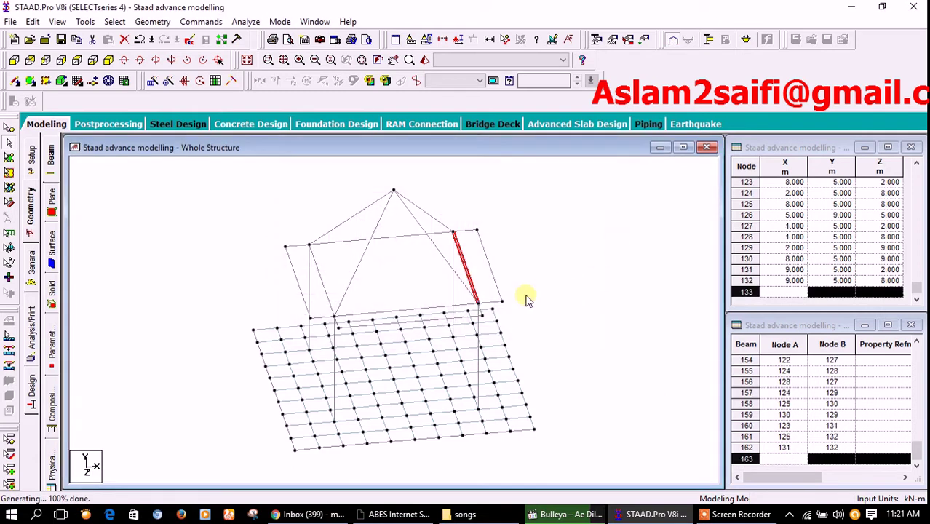
click(405, 236)
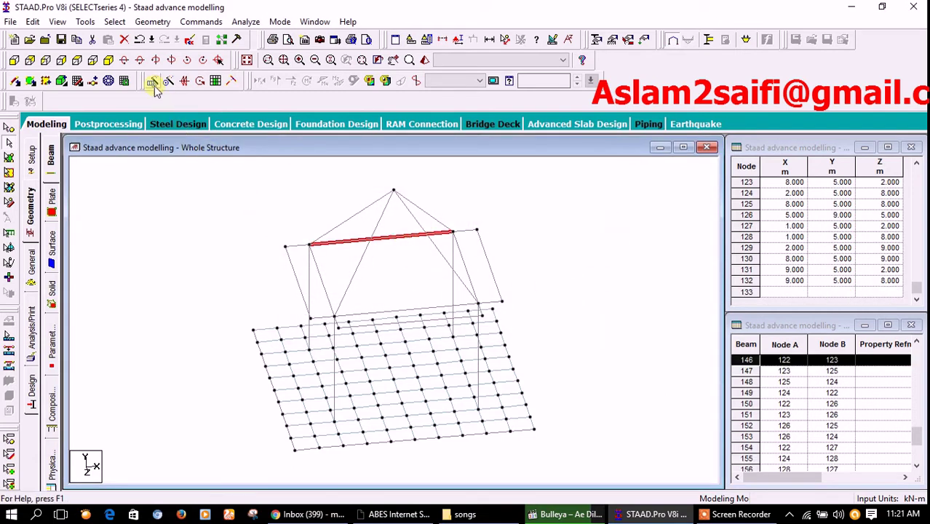
click(152, 81)
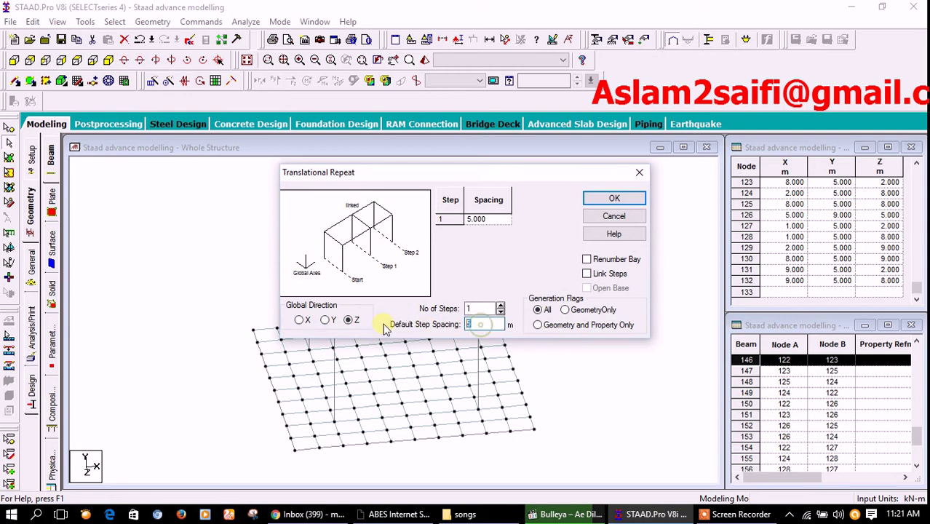
text(-1)
click(604, 199)
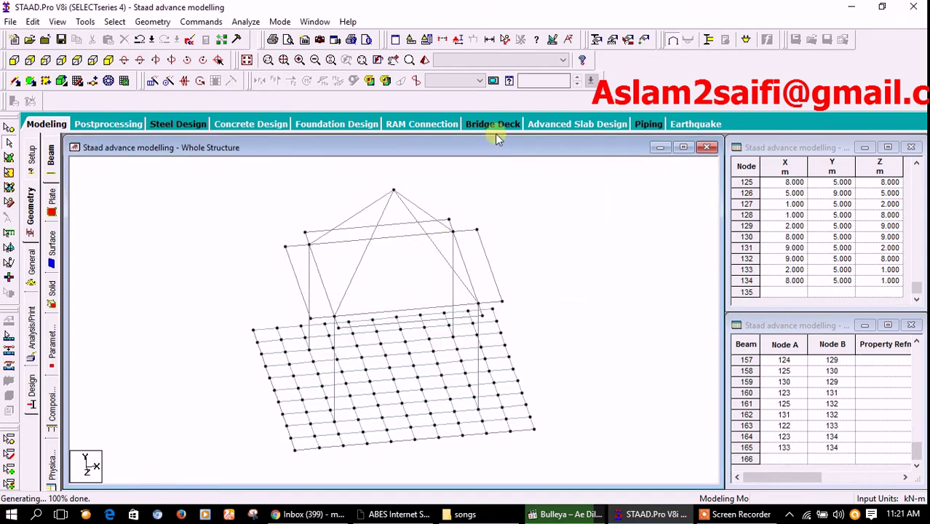
click(425, 60)
mouse_move(453, 380)
mouse_down()
mouse_move(560, 357)
mouse_move(408, 350)
mouse_move(409, 380)
mouse_up()
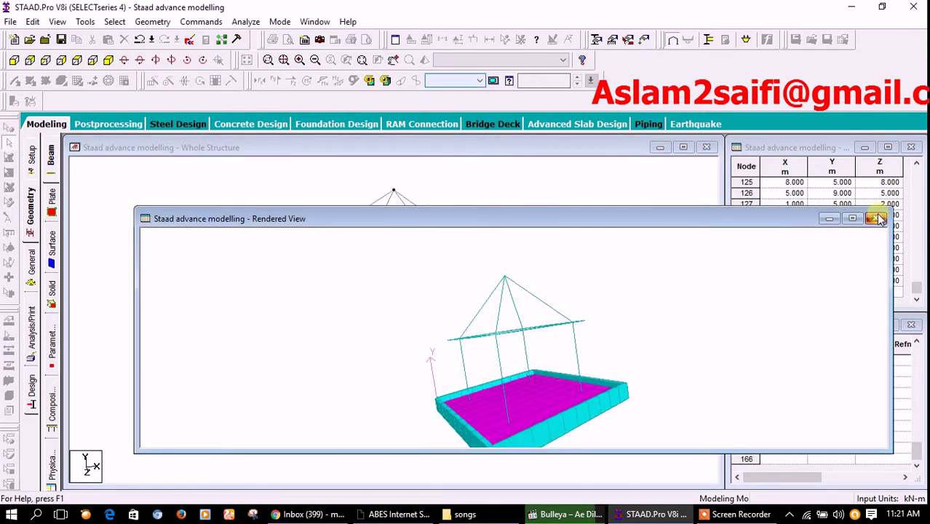
click(878, 219)
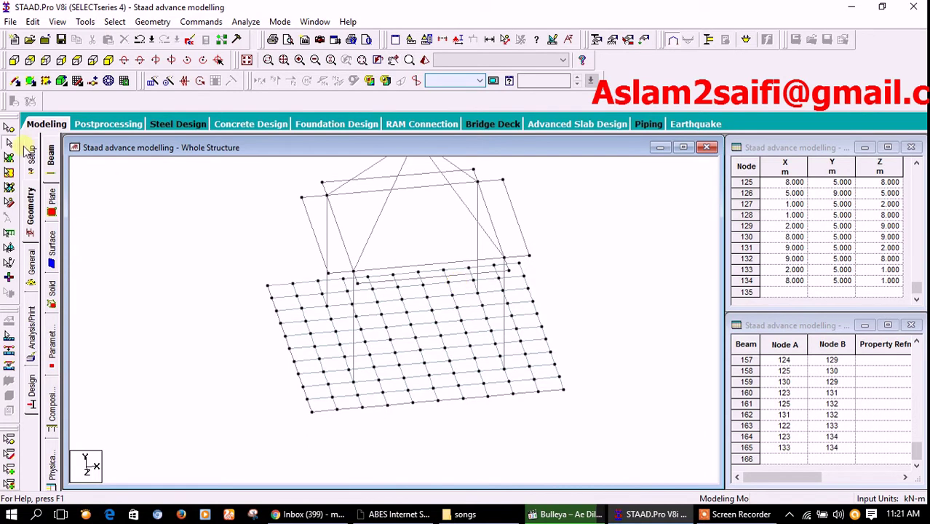
Step: From the front view, isolate the four corner columns in a new view in the active window, shown isometrically
click(14, 62)
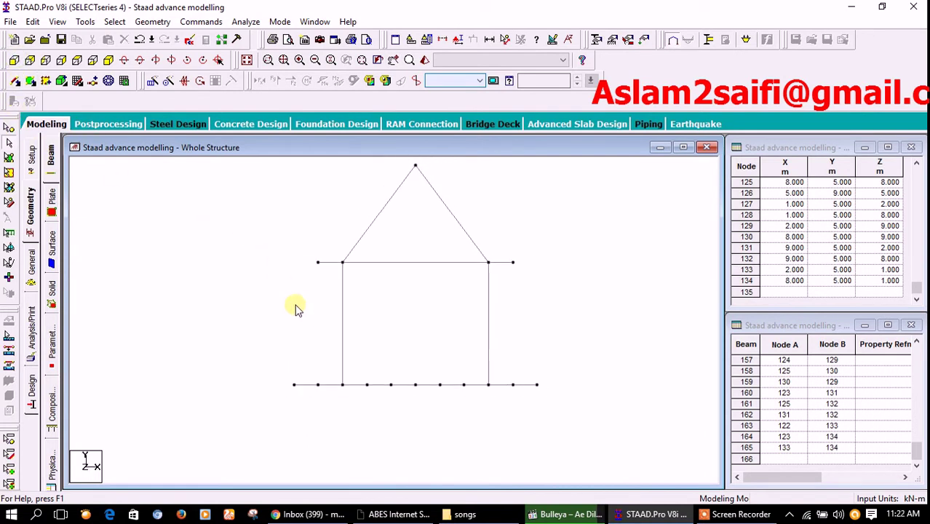
drag(267, 268, 585, 368)
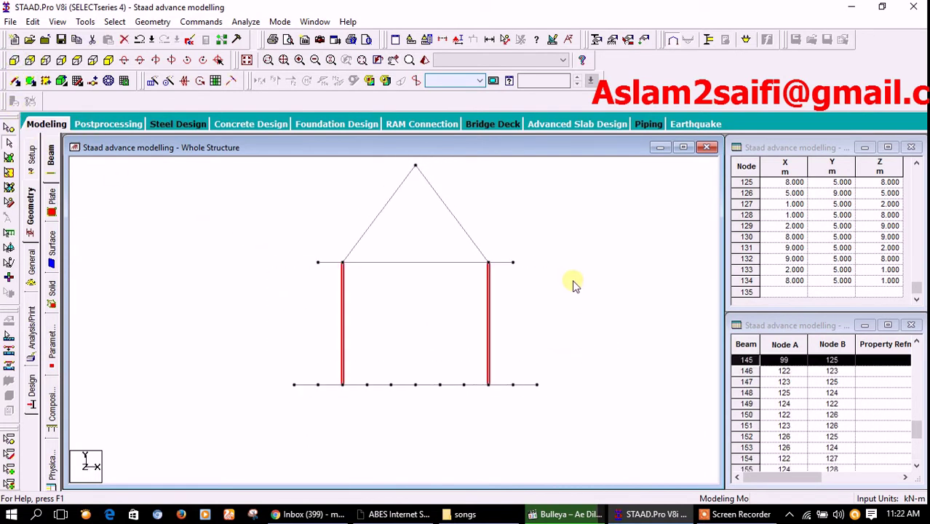
right_click(572, 287)
click(604, 360)
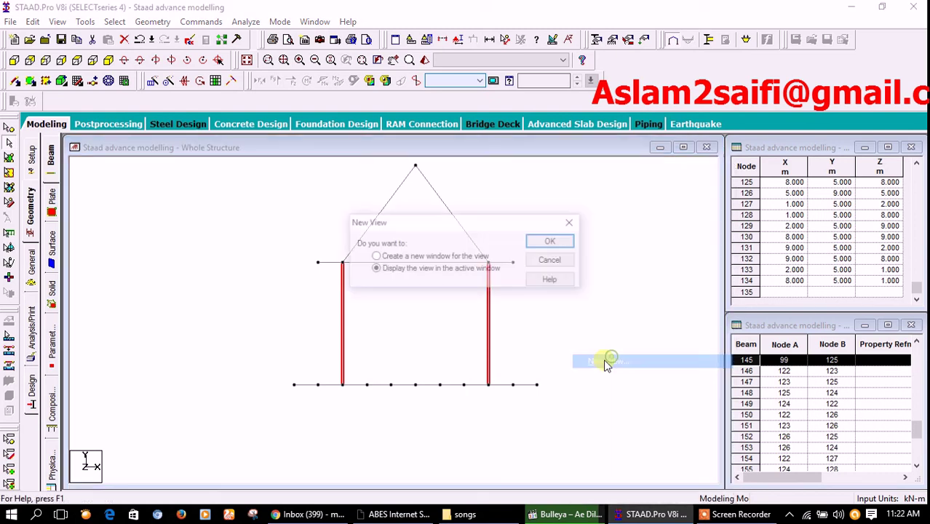
click(531, 246)
click(125, 82)
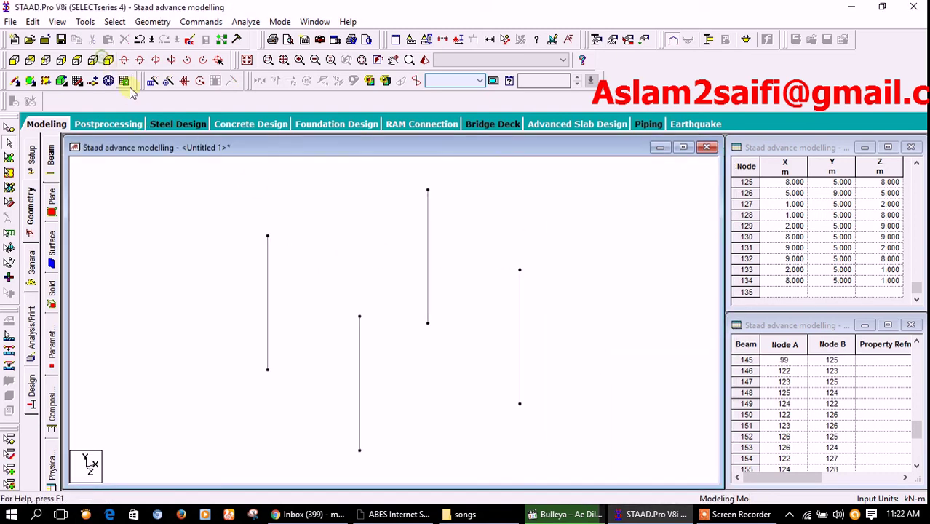
Step: Add the front-right and front-left wall surfaces between the column bases and tops
click(45, 83)
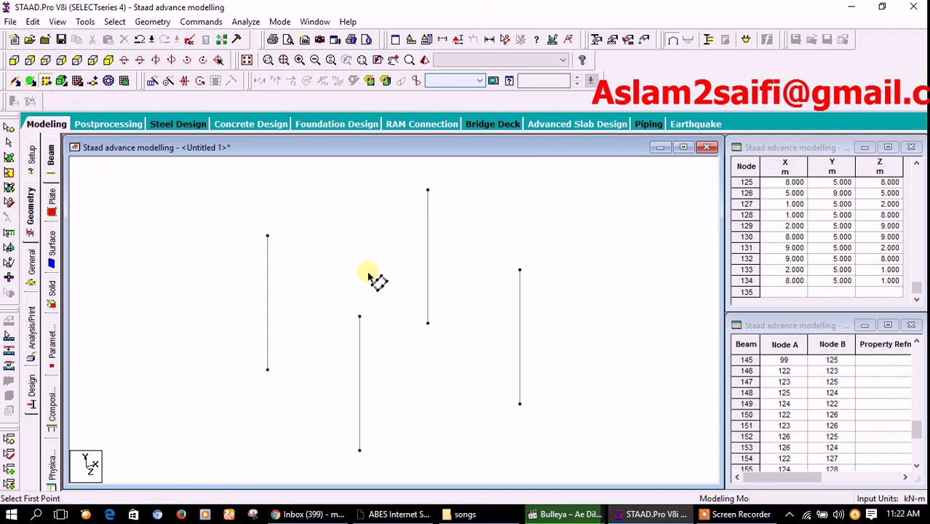
click(359, 450)
click(359, 316)
click(519, 270)
click(520, 404)
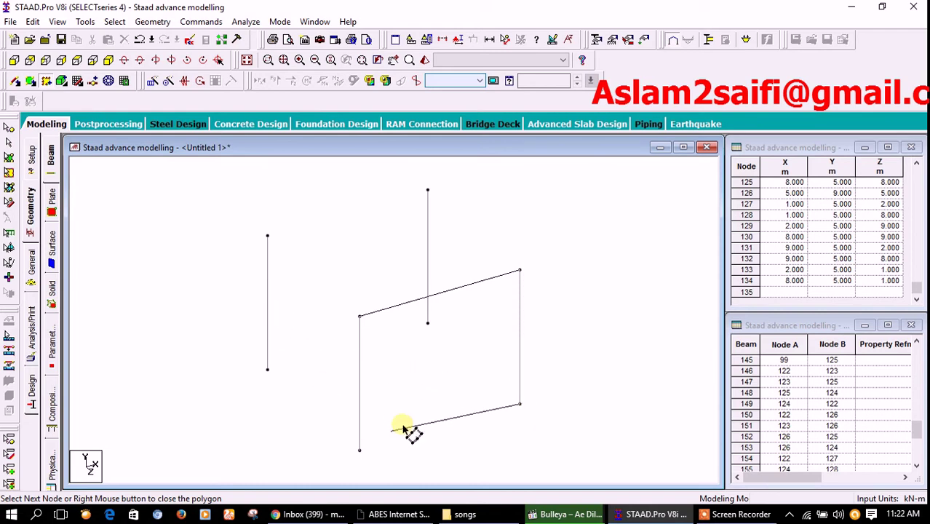
click(359, 449)
click(268, 369)
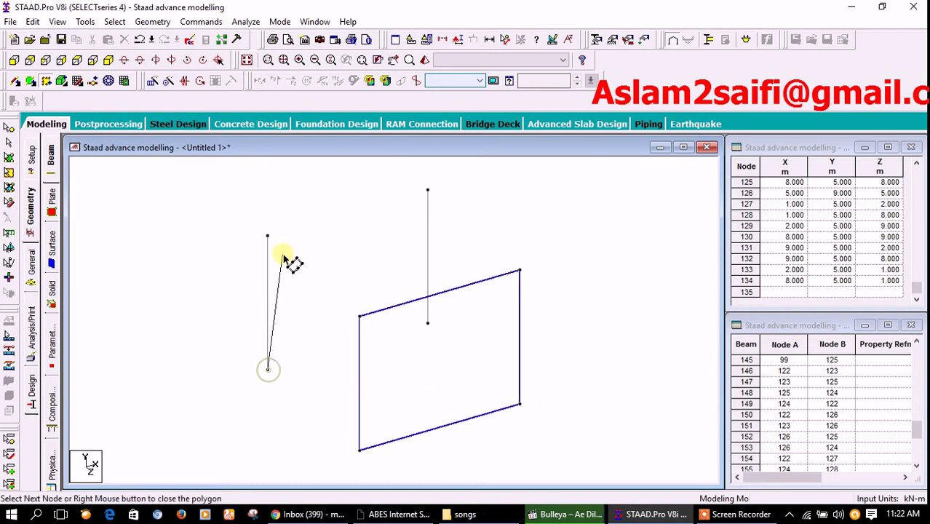
click(268, 236)
click(359, 316)
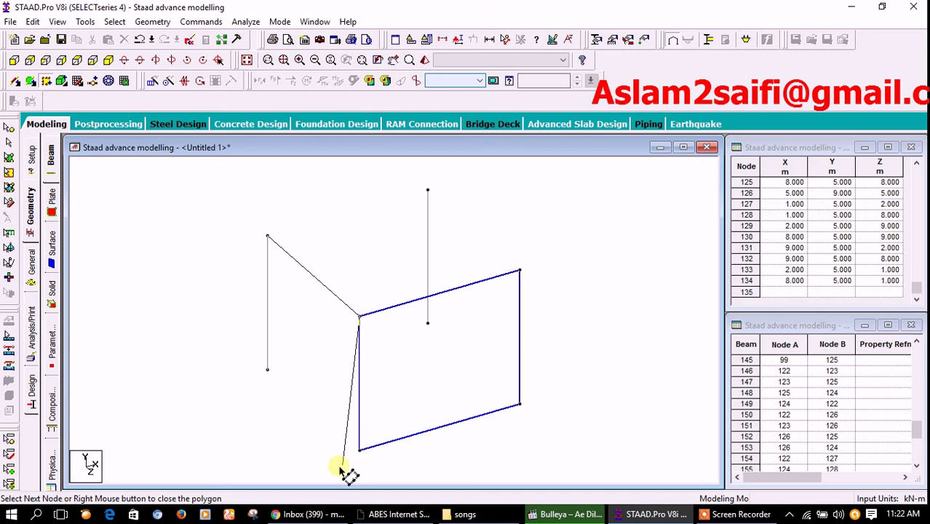
click(360, 450)
click(268, 369)
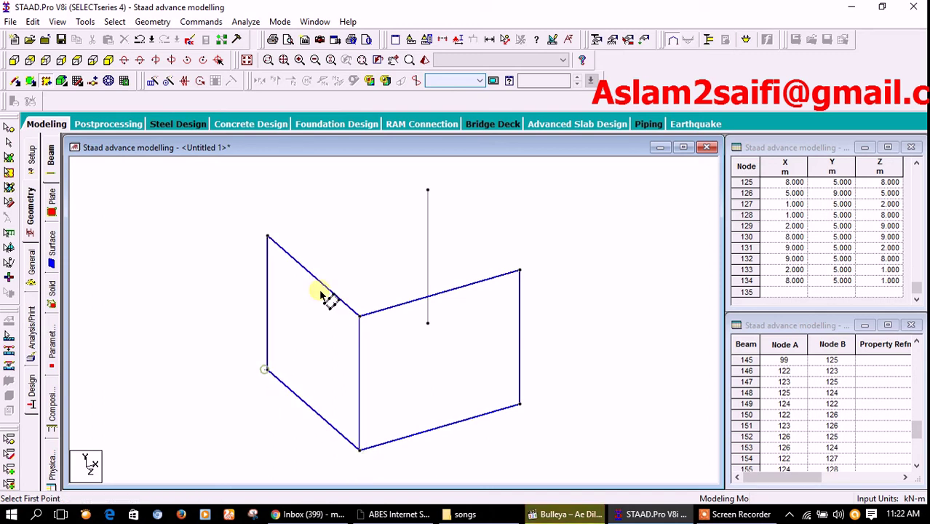
Step: Add the back-left and back-right wall surfaces, closing each at its first column node
click(268, 236)
click(427, 191)
click(427, 322)
click(267, 369)
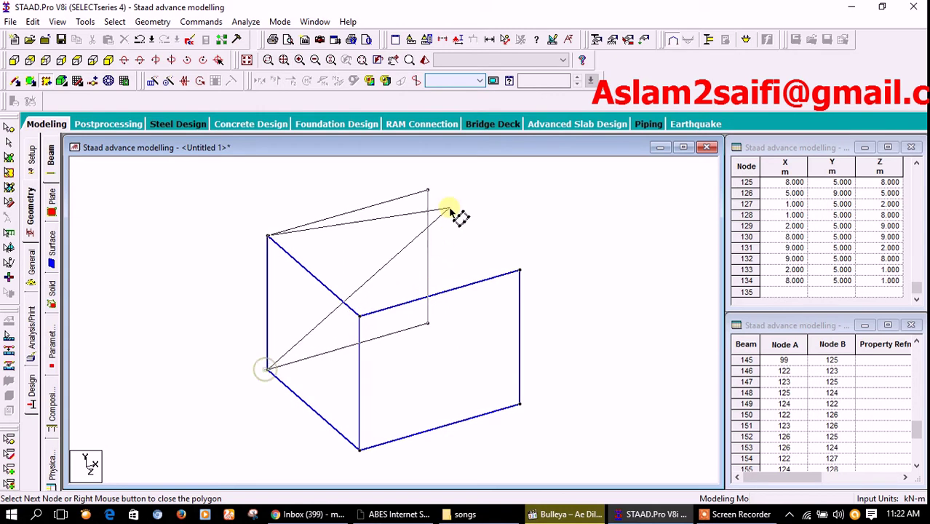
click(269, 237)
click(427, 191)
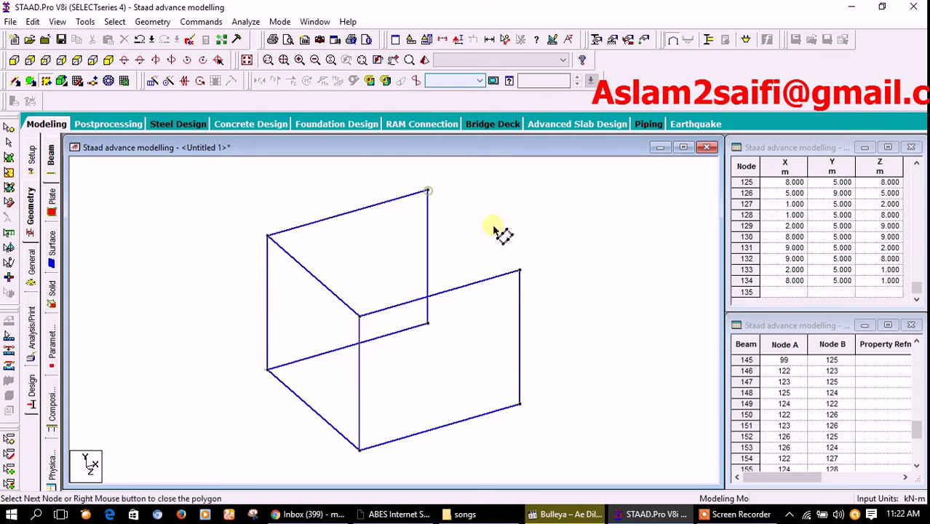
click(520, 271)
click(519, 403)
click(428, 323)
click(427, 190)
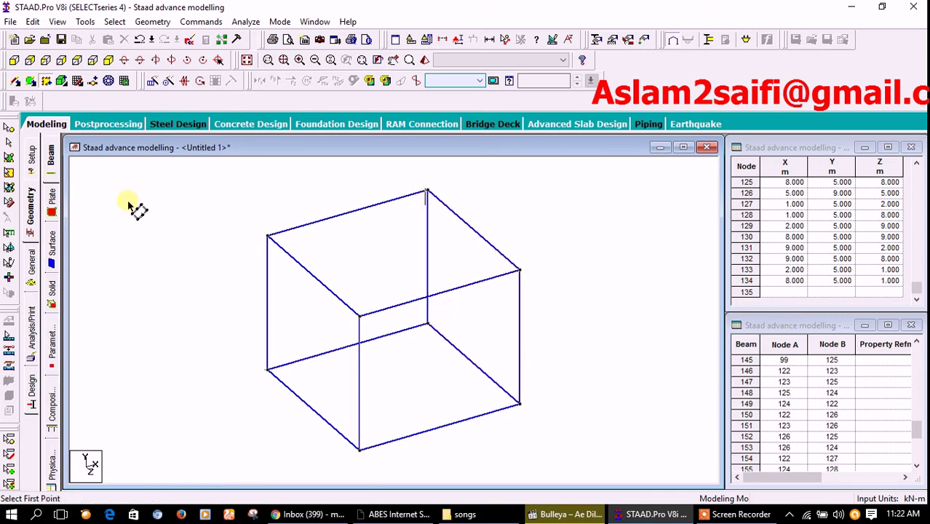
Step: Dismiss the opening warning and select the front wall plate
click(124, 80)
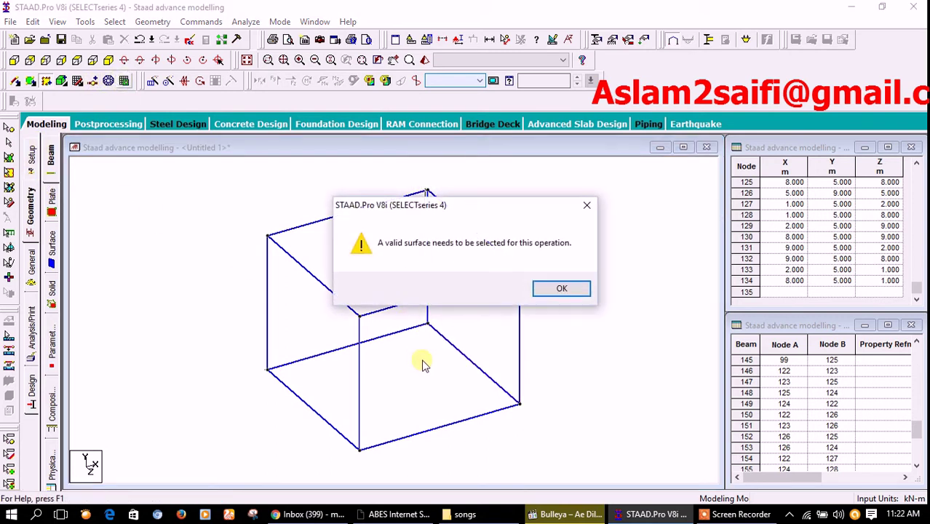
click(552, 290)
click(8, 173)
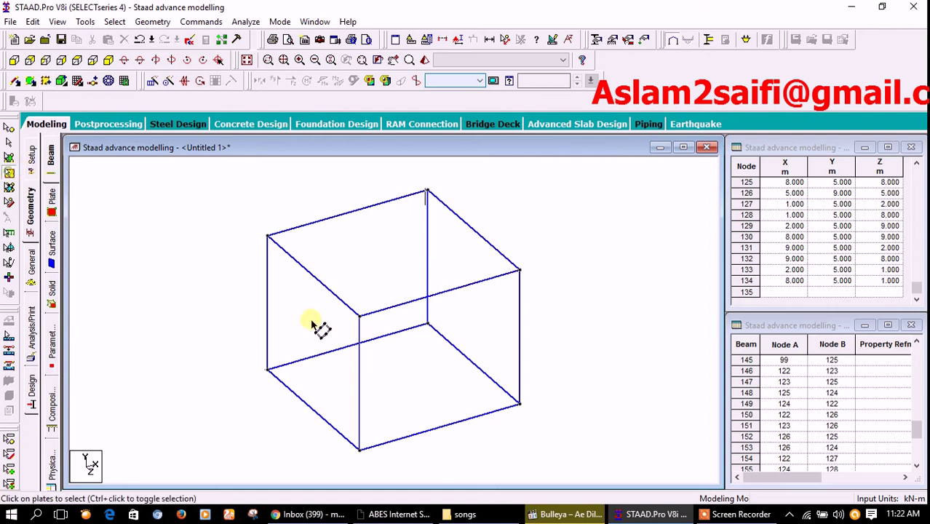
click(498, 390)
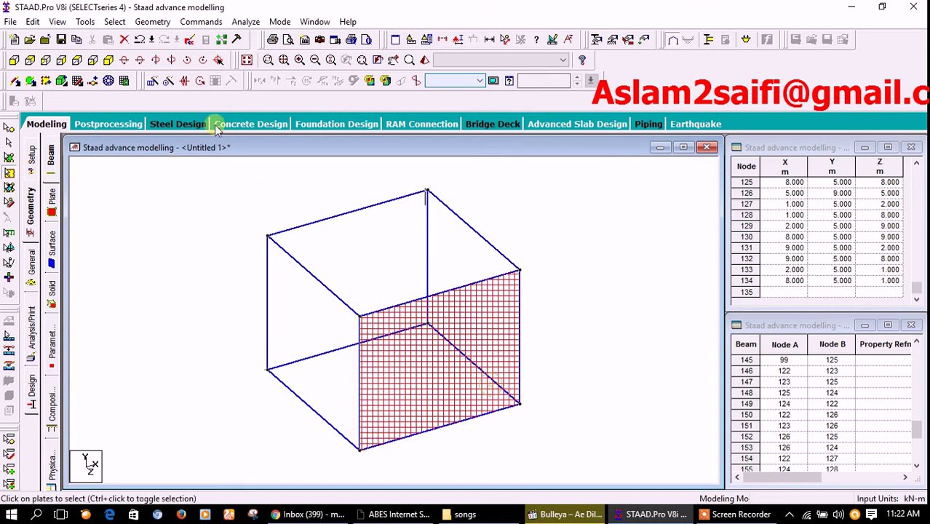
Step: Outline a door opening about 1.8 m wide (grid 4.4 to 6.2) and return to the 3D model
click(125, 81)
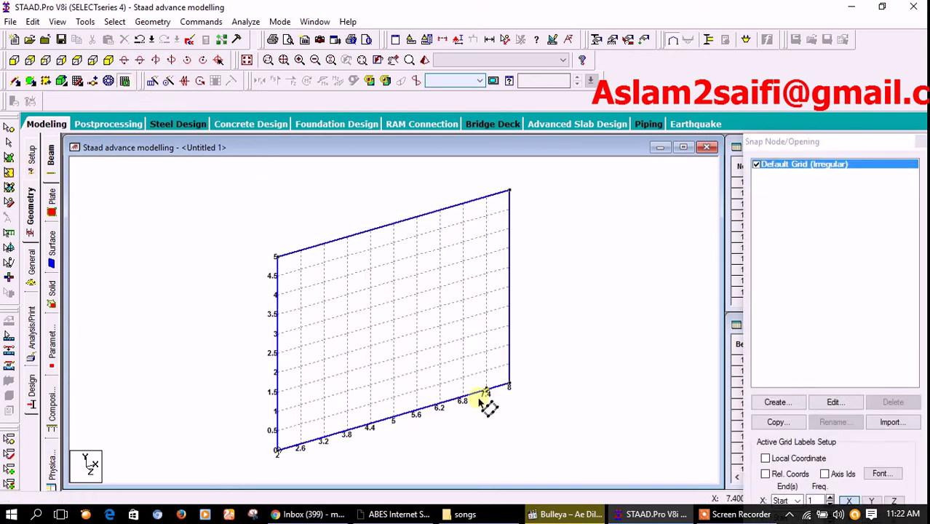
click(366, 423)
click(370, 306)
click(432, 289)
click(440, 384)
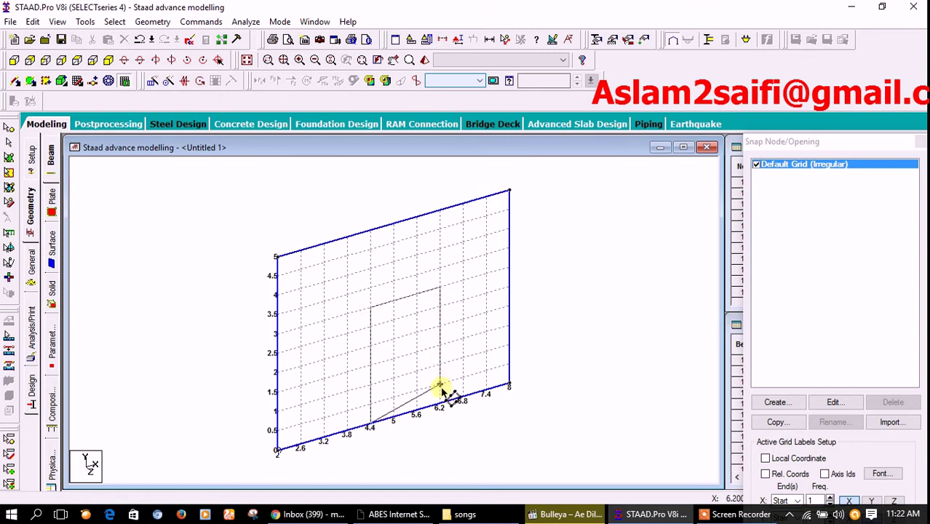
click(440, 402)
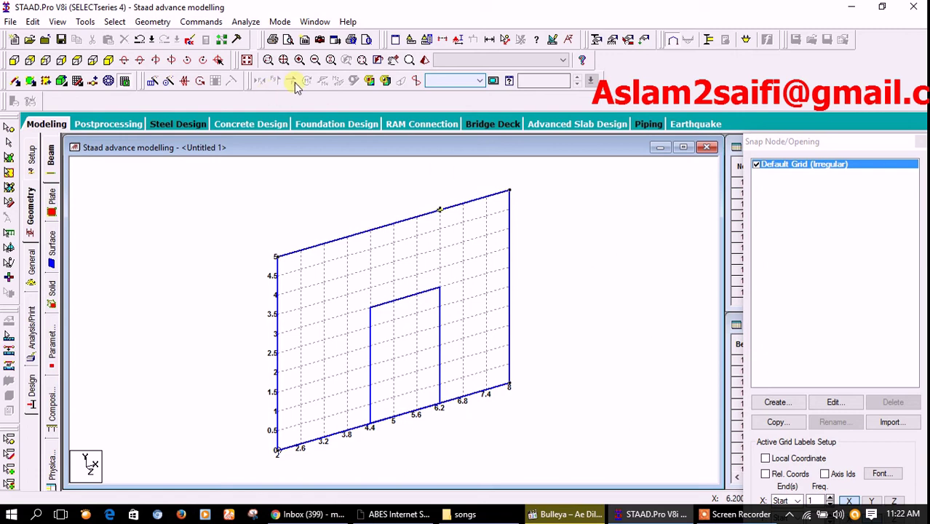
click(246, 60)
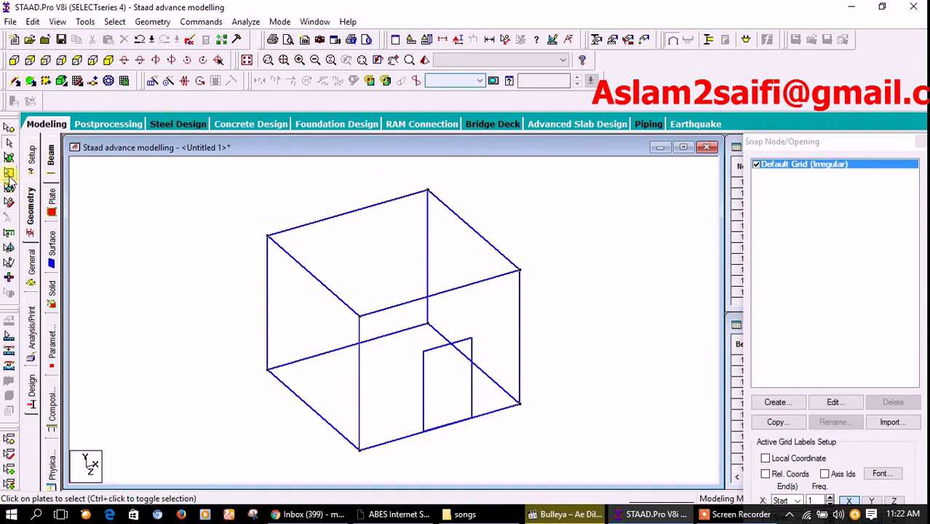
Step: Show the whole structure and briefly inspect the house, door and roof in 3D rendering
click(247, 61)
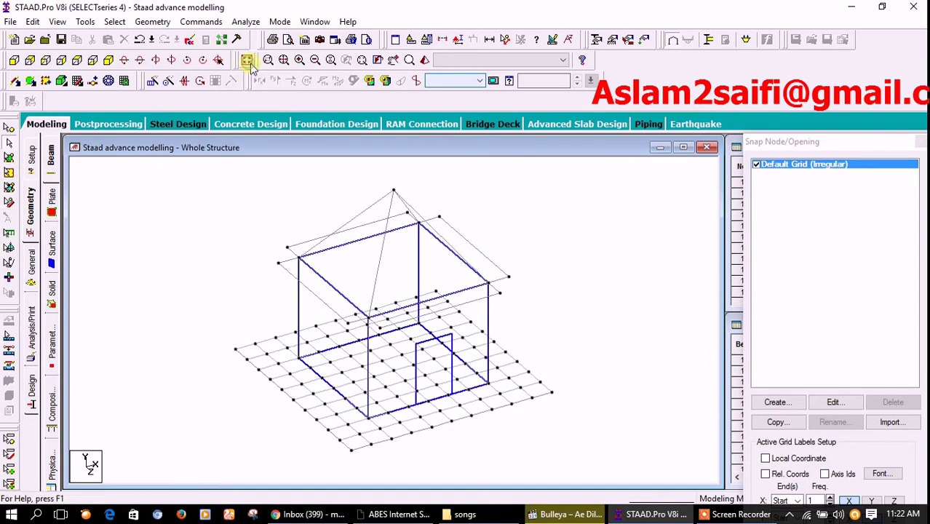
click(424, 61)
drag(577, 329, 513, 375)
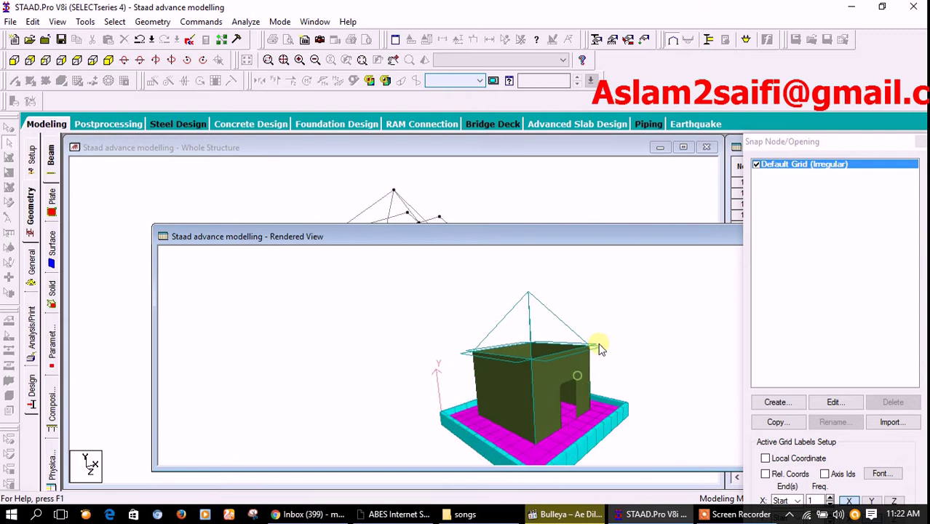
drag(670, 236, 513, 224)
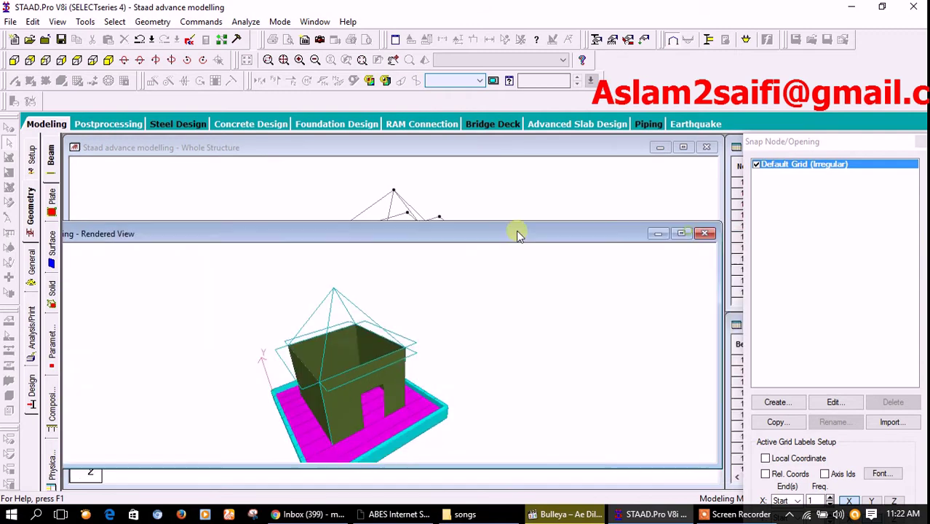
click(568, 213)
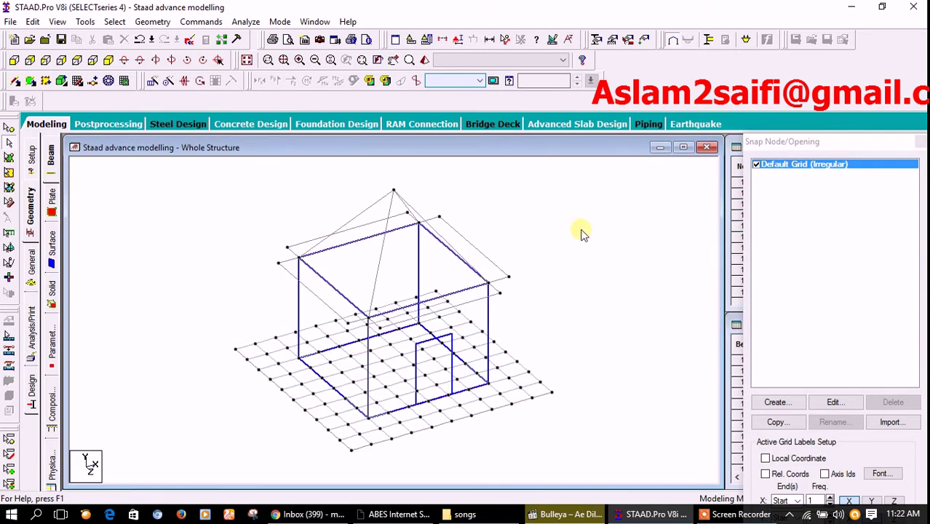
Step: Add the first triangular roof plate from a base corner up to the apex
click(31, 80)
click(299, 257)
click(392, 191)
click(369, 316)
click(393, 191)
key(Escape)
Step: Add two more triangular roof faces meeting at the apex, rotating the model between them
mouse_move(435, 284)
ctrl+middle_down()
mouse_move(450, 278)
mouse_move(487, 317)
ctrl+middle_up()
click(474, 311)
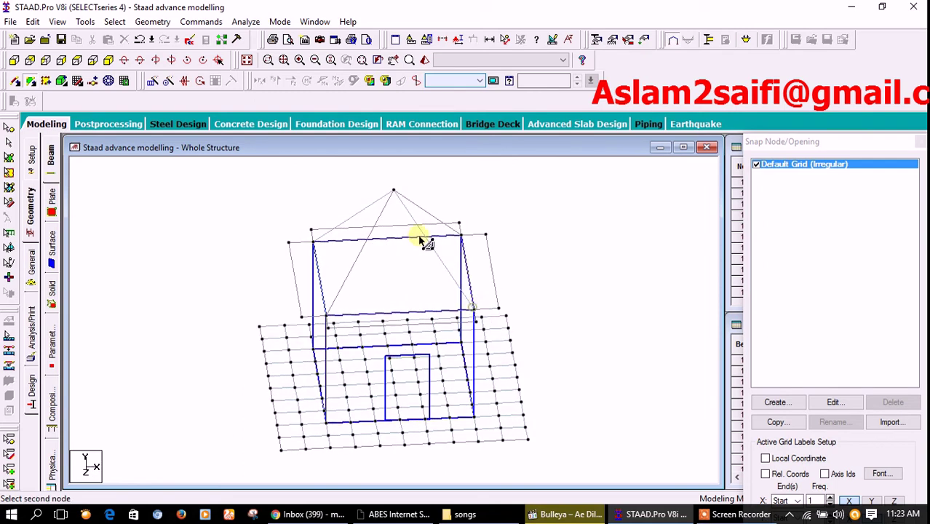
click(394, 192)
click(465, 237)
mouse_move(465, 234)
ctrl+middle_down()
mouse_move(509, 258)
mouse_move(472, 275)
mouse_move(480, 310)
ctrl+middle_up()
click(475, 311)
click(394, 191)
click(461, 238)
Step: Add the first four-corner eave plates along the roof edge
ctrl+middle_drag(582, 276, 499, 304)
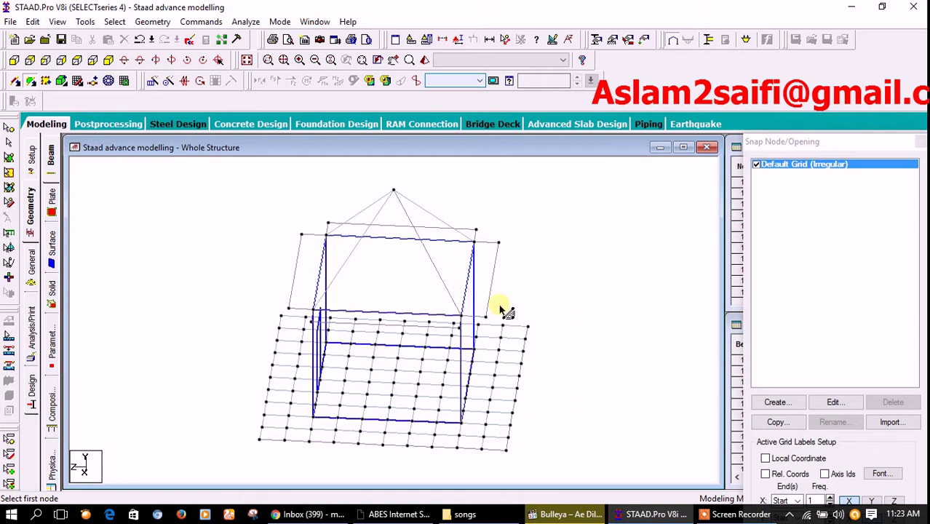
click(460, 314)
click(484, 316)
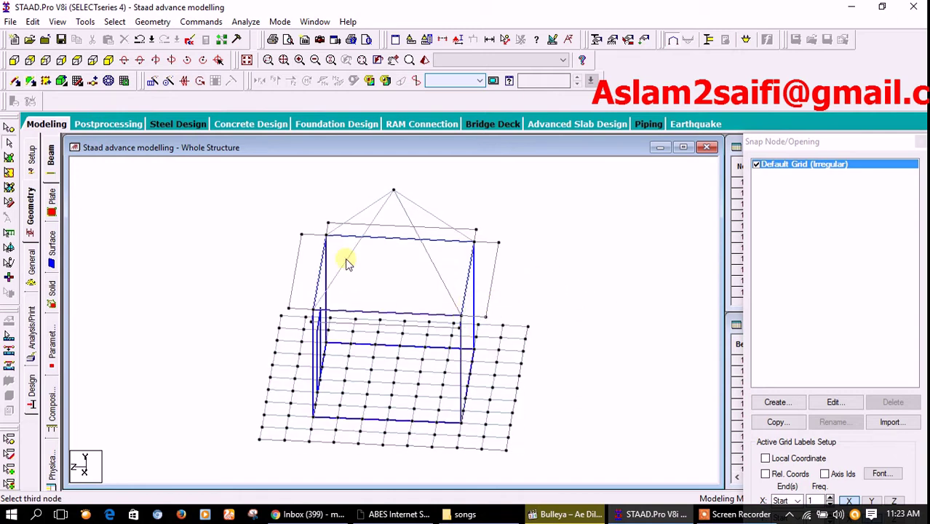
click(32, 81)
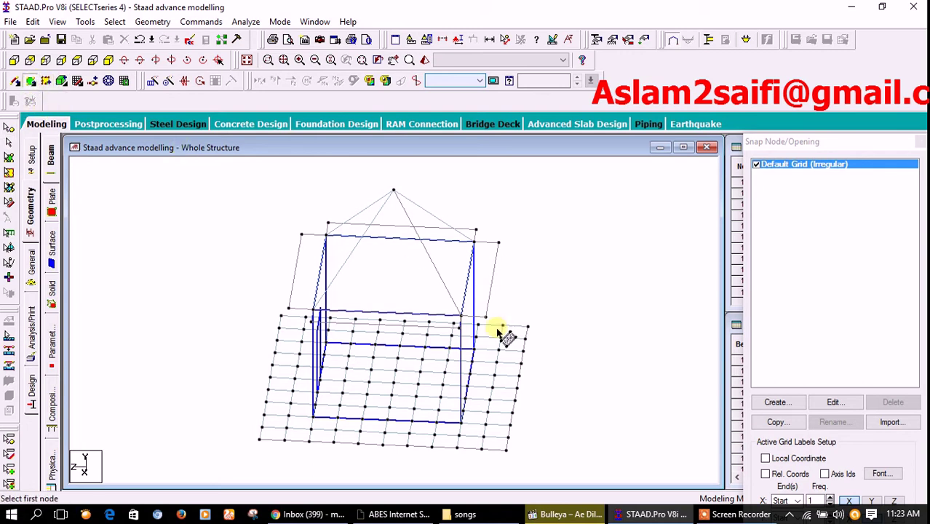
click(460, 316)
click(499, 246)
click(485, 250)
click(474, 241)
click(476, 231)
click(329, 225)
click(328, 234)
Step: Add another eave plate near the top-left node and along the front eave
click(324, 236)
click(301, 234)
click(288, 307)
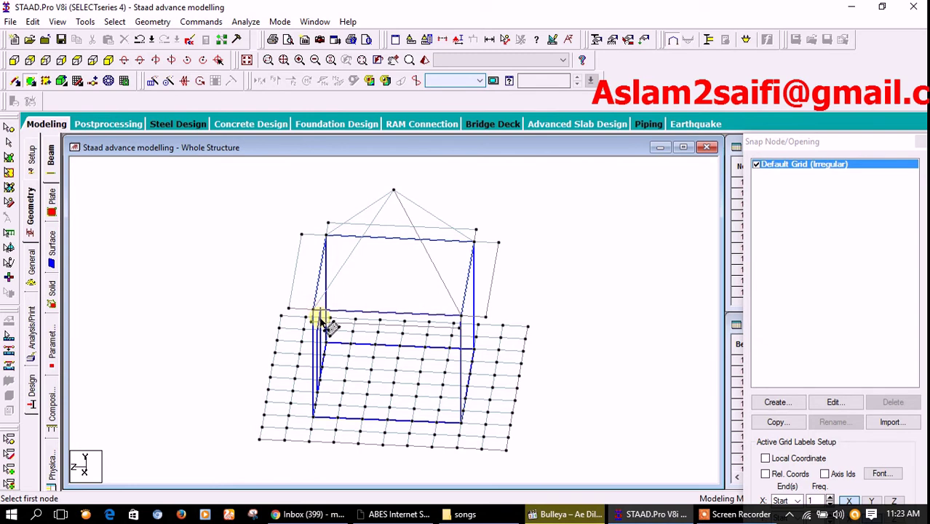
click(312, 320)
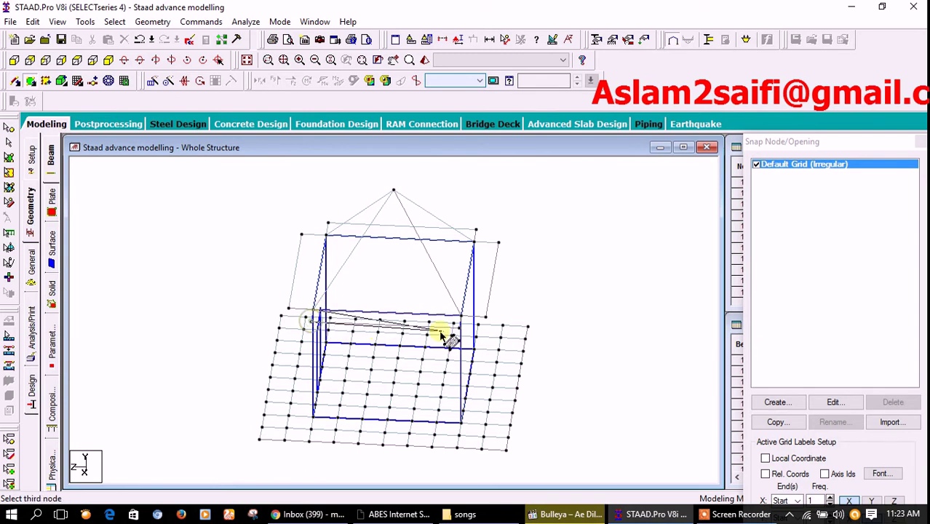
click(460, 321)
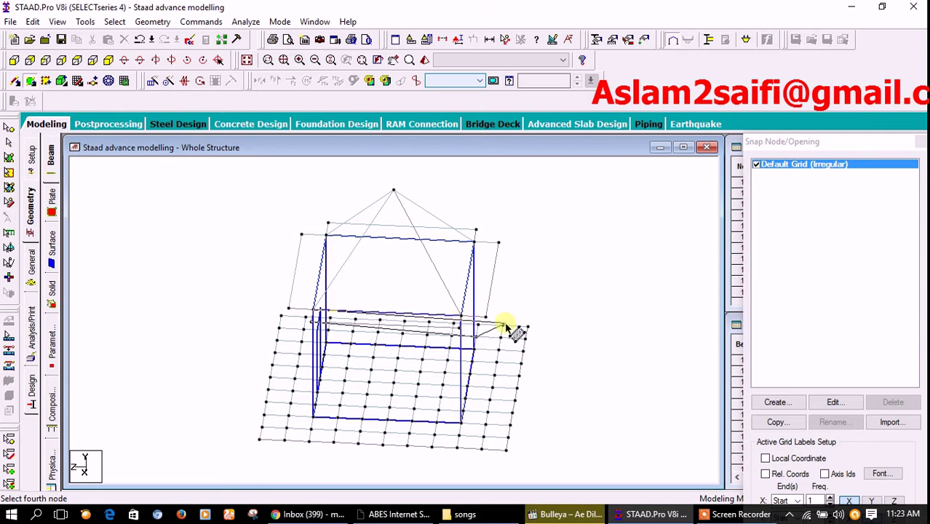
Step: Add the last eave plate in isometric view and preview the house in 3D rendering
key(Right)
key(Right)
key(Right)
key(Right)
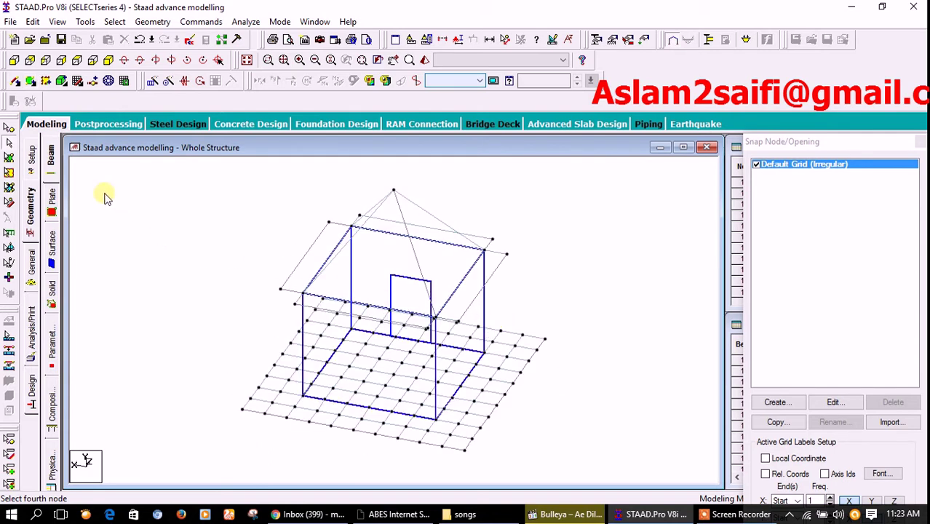
click(45, 81)
click(280, 289)
click(329, 222)
click(351, 227)
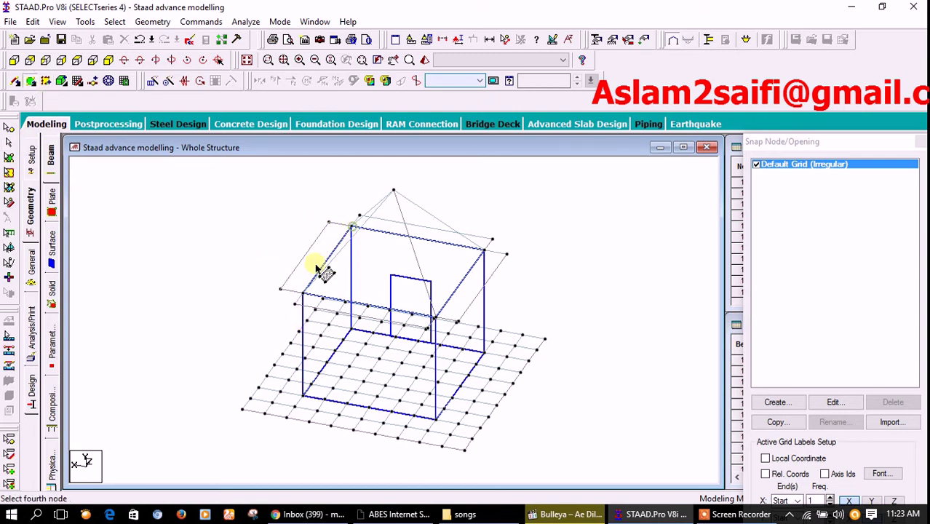
click(302, 293)
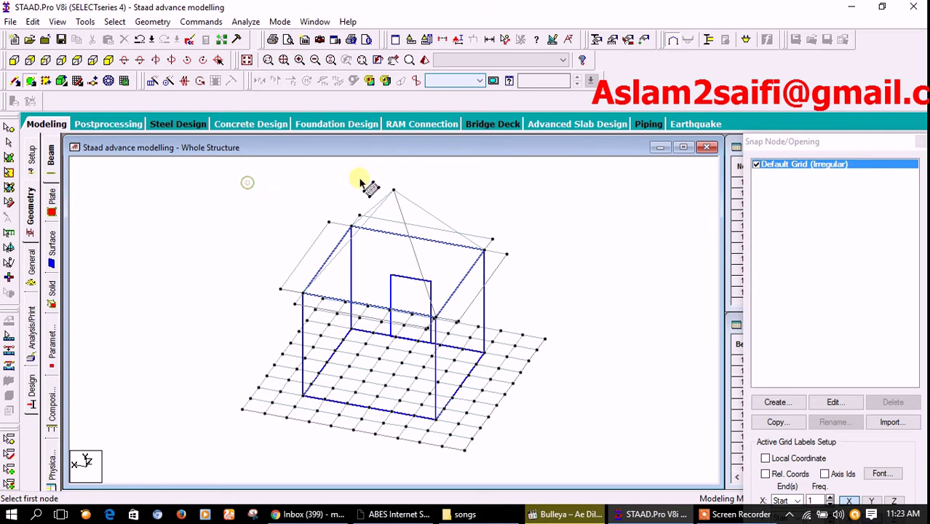
click(417, 81)
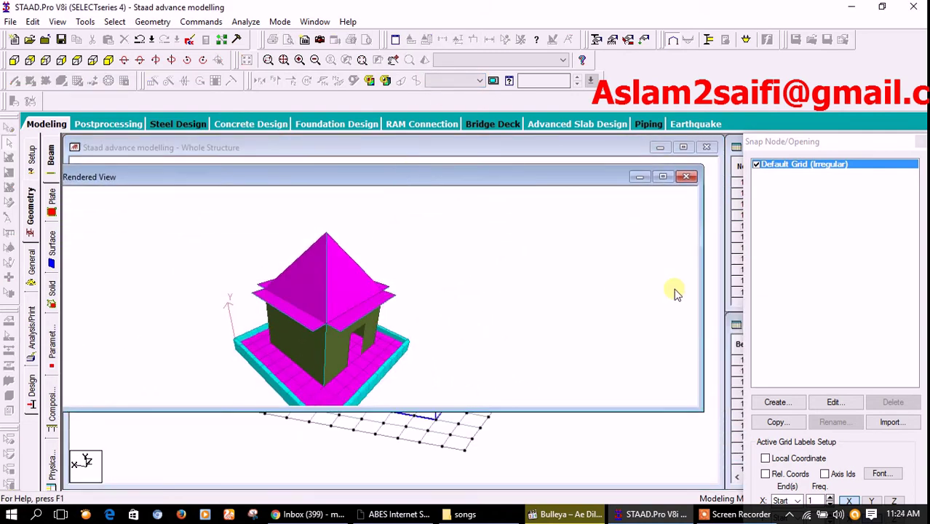
Step: Mesh all roof plates from the front view with 10 divisions on every edge
click(684, 177)
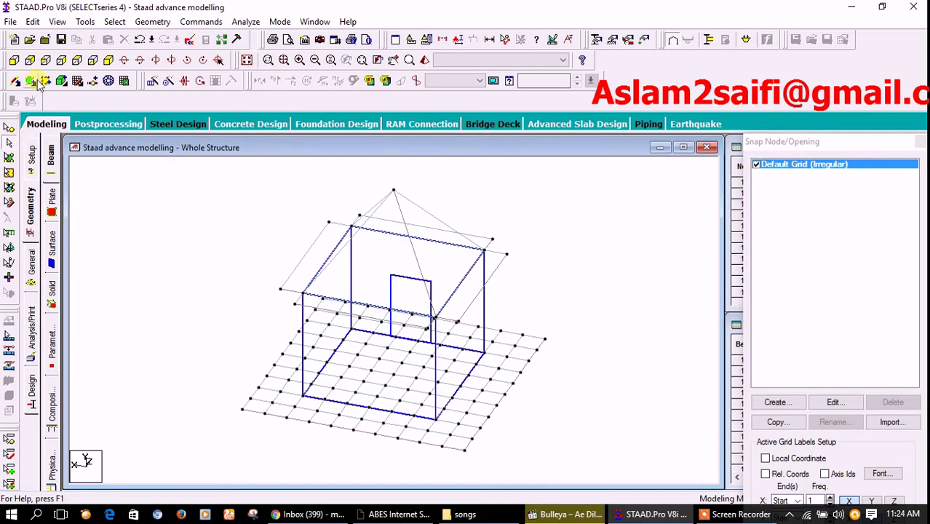
click(9, 157)
click(14, 59)
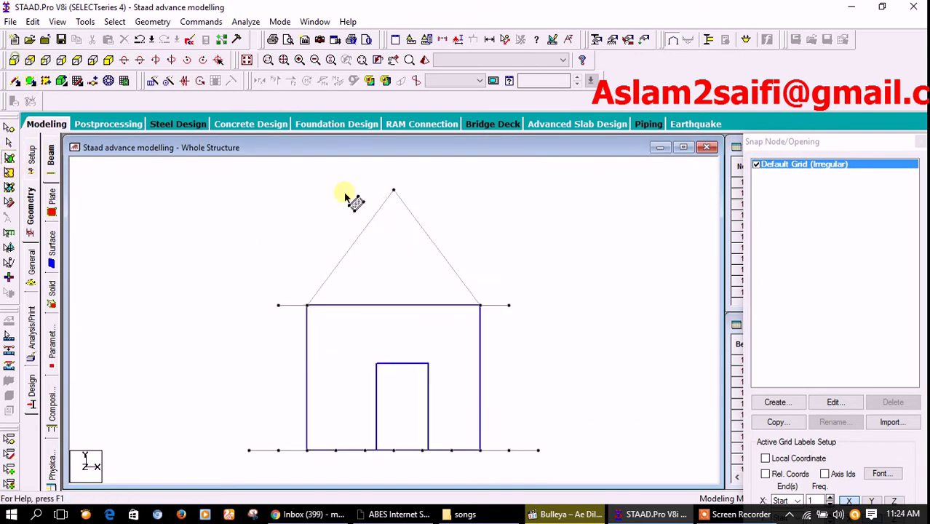
drag(259, 180, 543, 328)
right_click(418, 263)
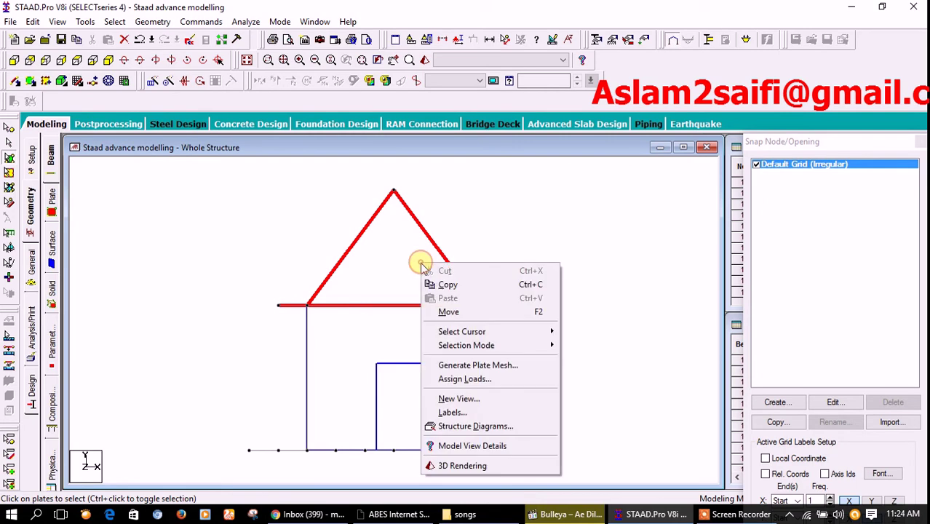
click(482, 364)
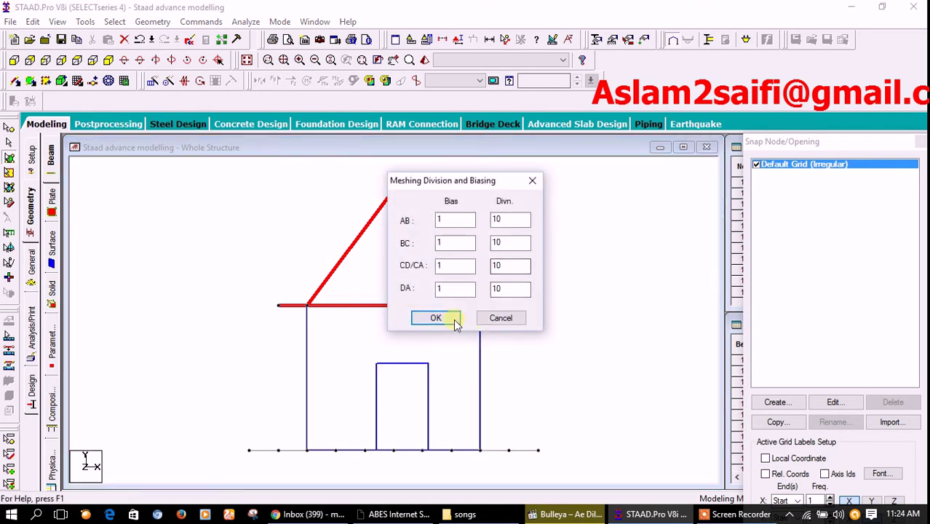
click(451, 318)
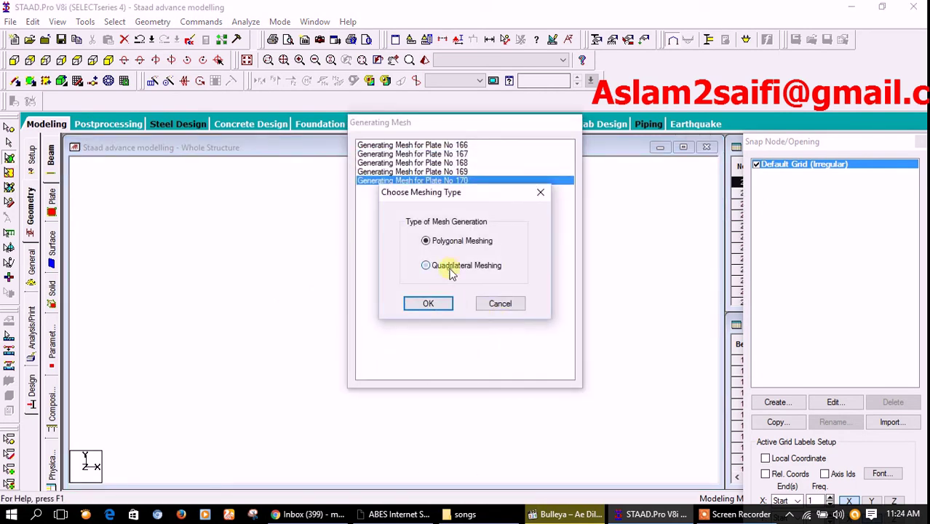
click(429, 301)
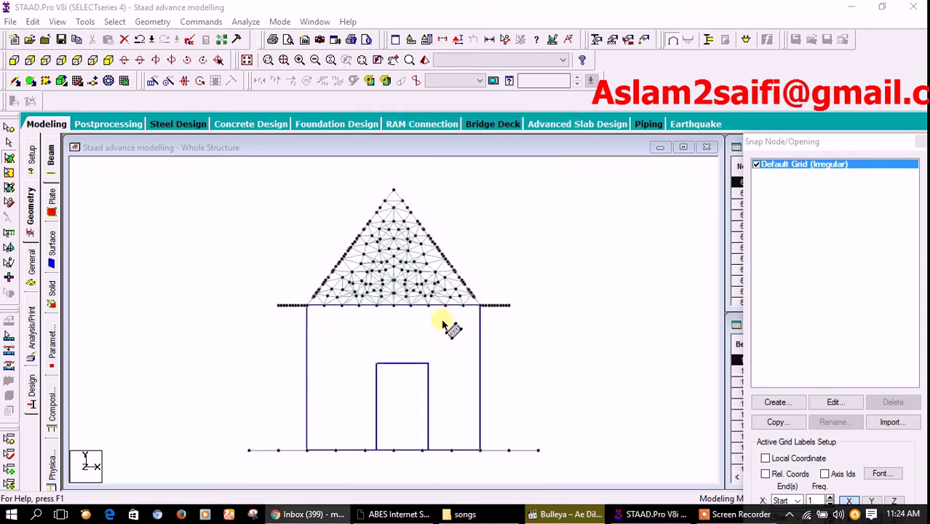
Step: Check the meshed roof in an isometric 3D rendering, then return to front elevation
click(122, 61)
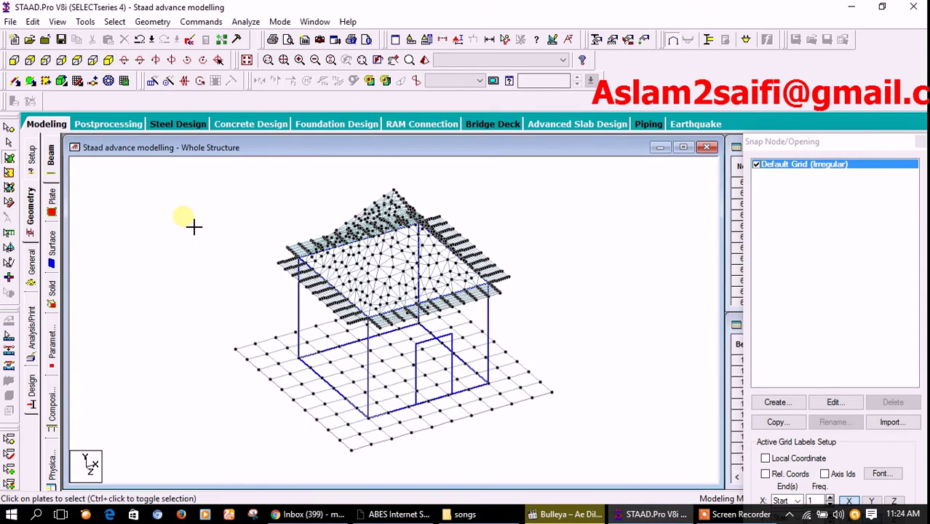
click(424, 61)
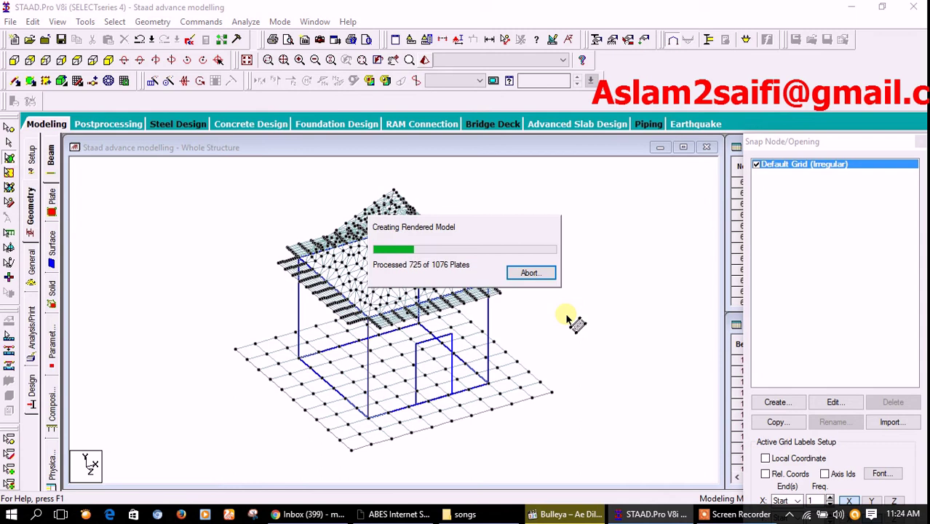
mouse_move(490, 319)
mouse_down()
mouse_move(462, 330)
mouse_move(417, 294)
mouse_move(629, 215)
mouse_up()
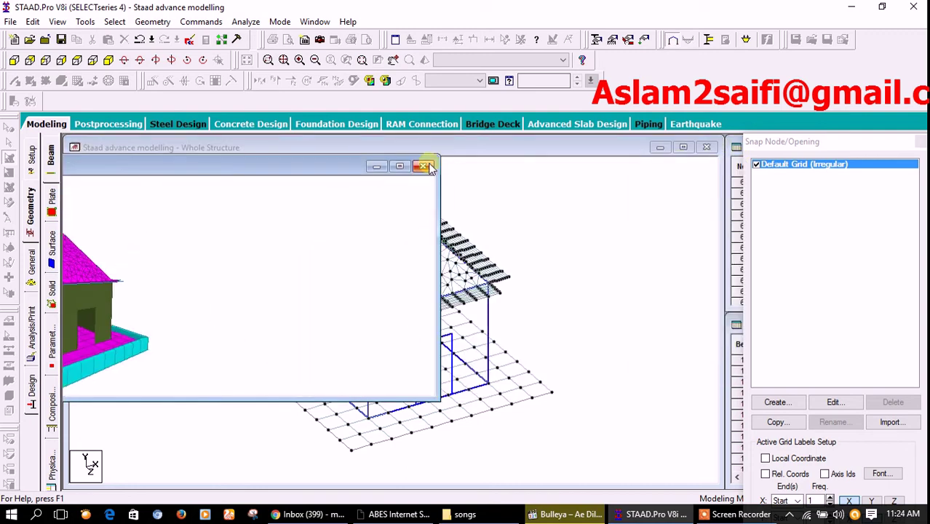
click(424, 166)
click(14, 61)
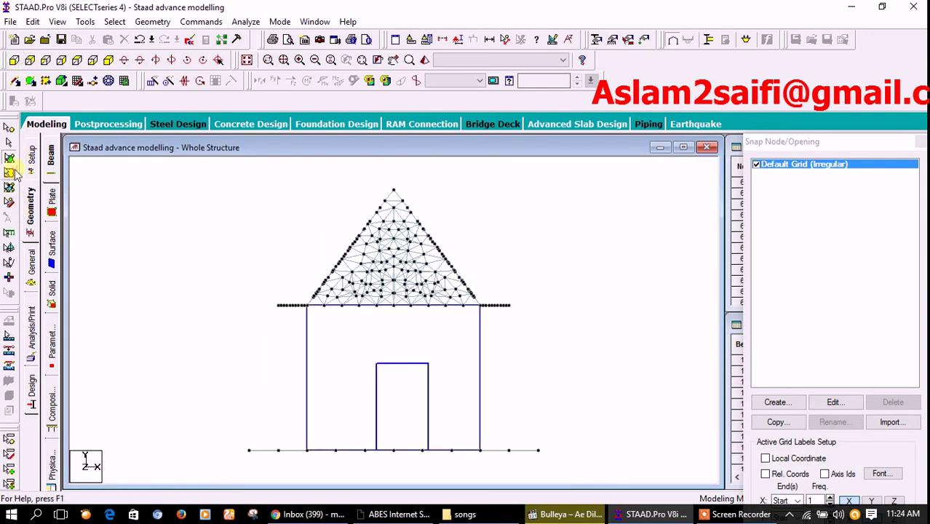
Step: Add the Indian S-shape ISMB250 section from the section database
click(31, 265)
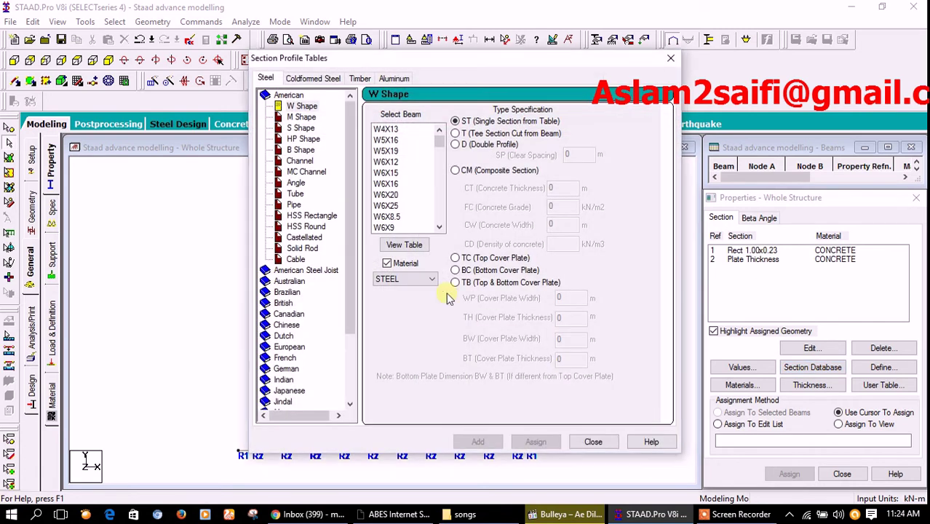
double_click(283, 379)
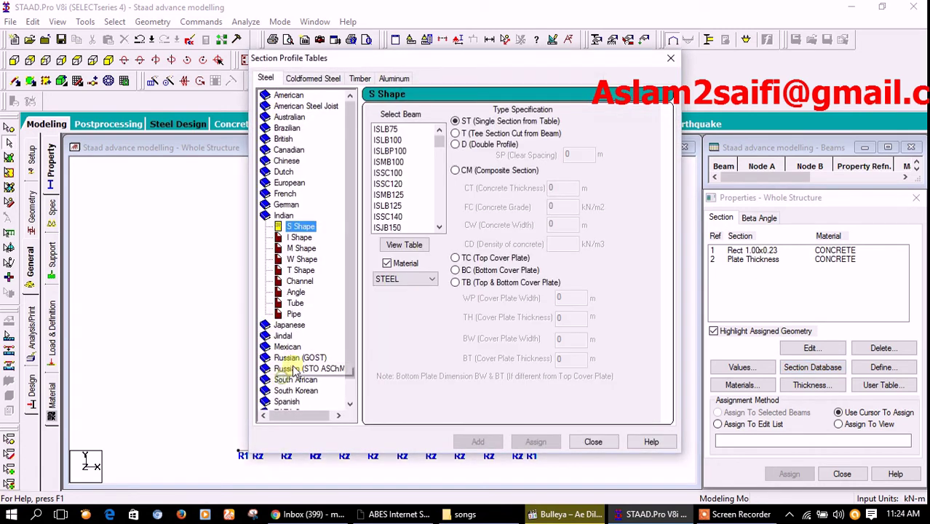
click(298, 237)
click(302, 227)
scroll(393, 211, down, 3)
scroll(393, 218, down, 3)
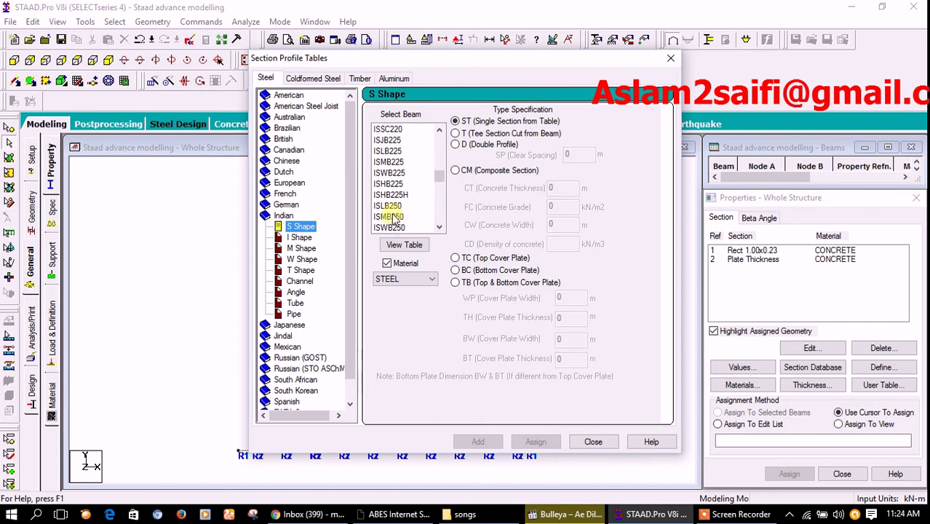
click(389, 216)
click(477, 441)
click(591, 441)
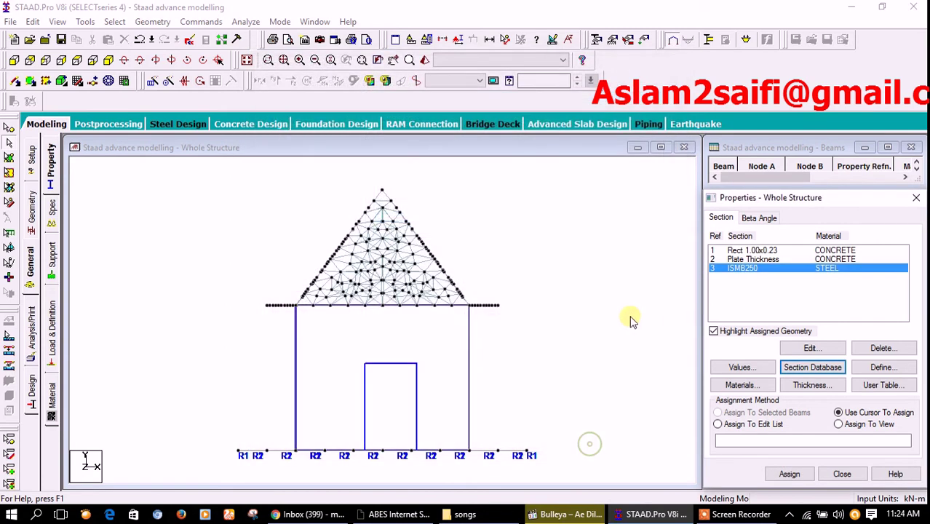
Step: Assign ISMB250 to the outer columns and view the model isometrically in 3D rendering
drag(214, 326, 525, 416)
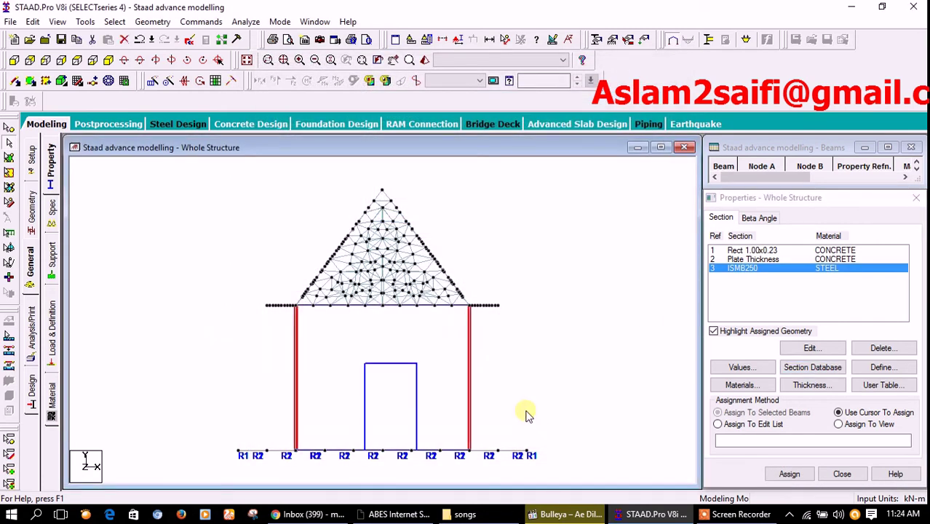
click(774, 474)
click(822, 375)
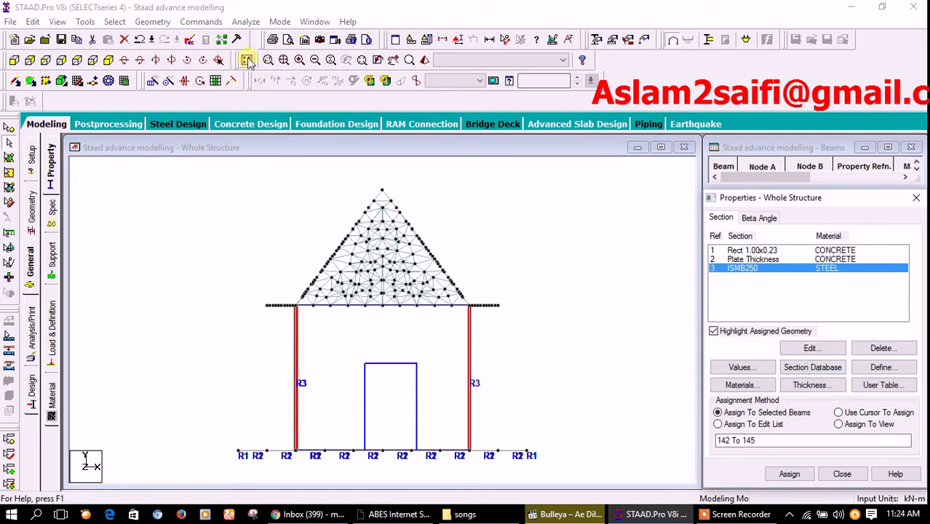
click(247, 60)
click(423, 60)
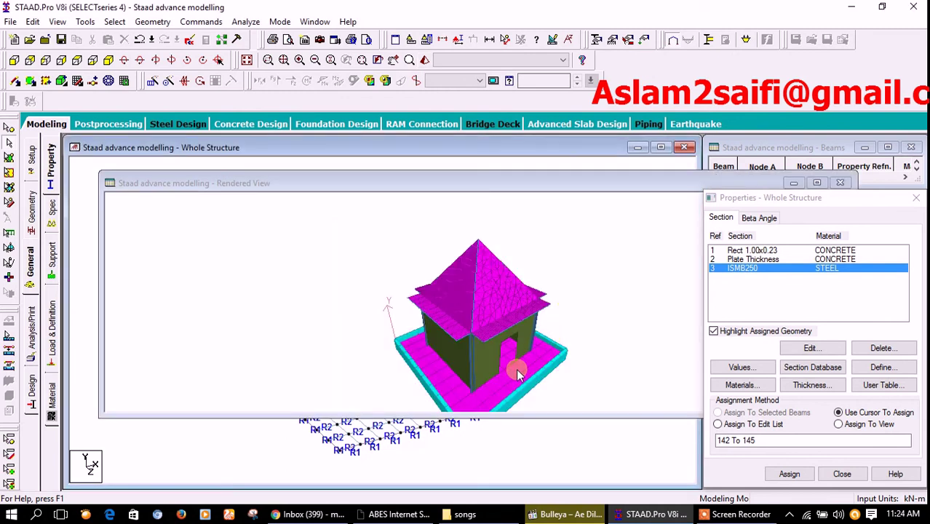
Step: Assign the existing Plate Thickness property to all plates in the view
drag(491, 365, 476, 291)
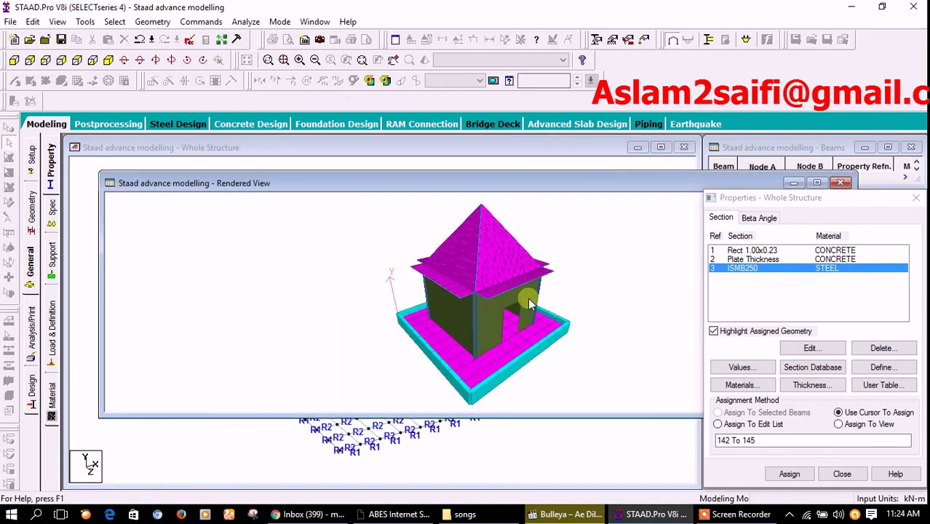
drag(530, 304, 489, 302)
drag(702, 192, 438, 169)
click(574, 163)
click(750, 259)
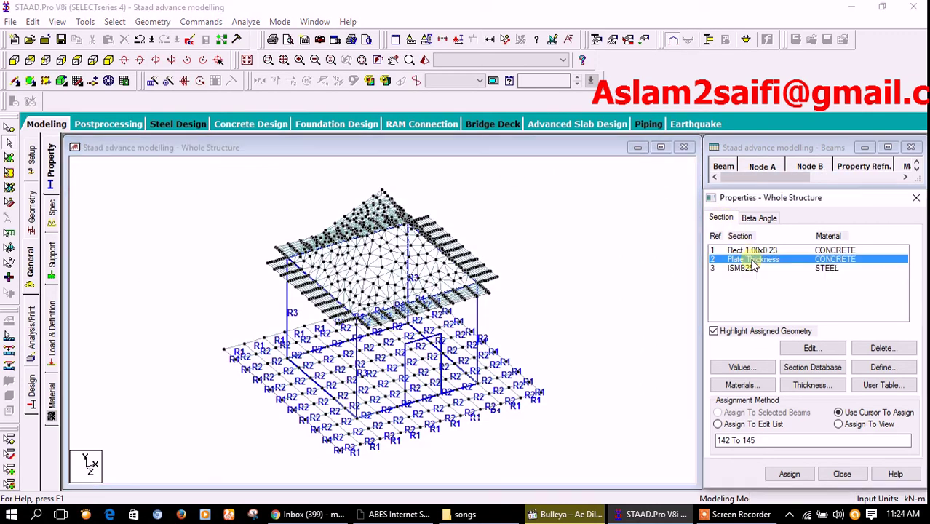
click(846, 425)
click(789, 473)
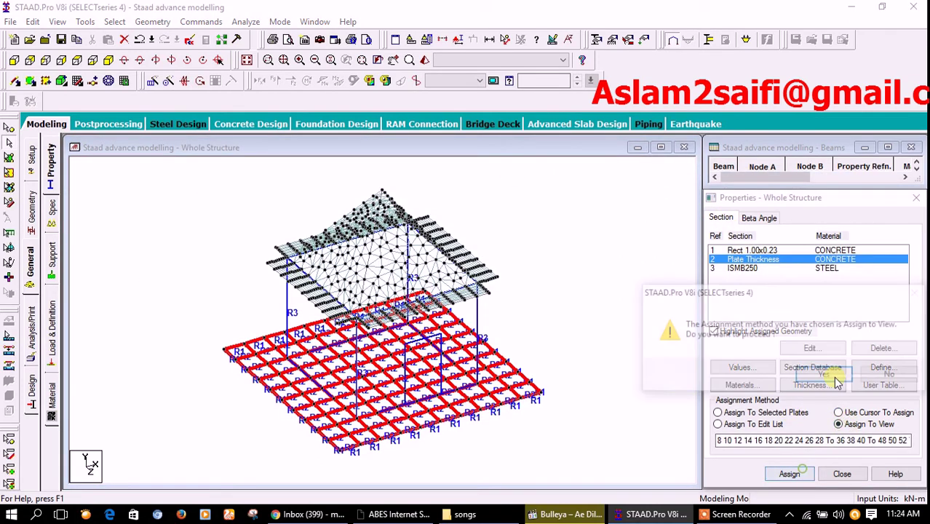
click(828, 375)
Step: Create a 0.3 m surface thickness and assign it to all surfaces in the view
click(820, 384)
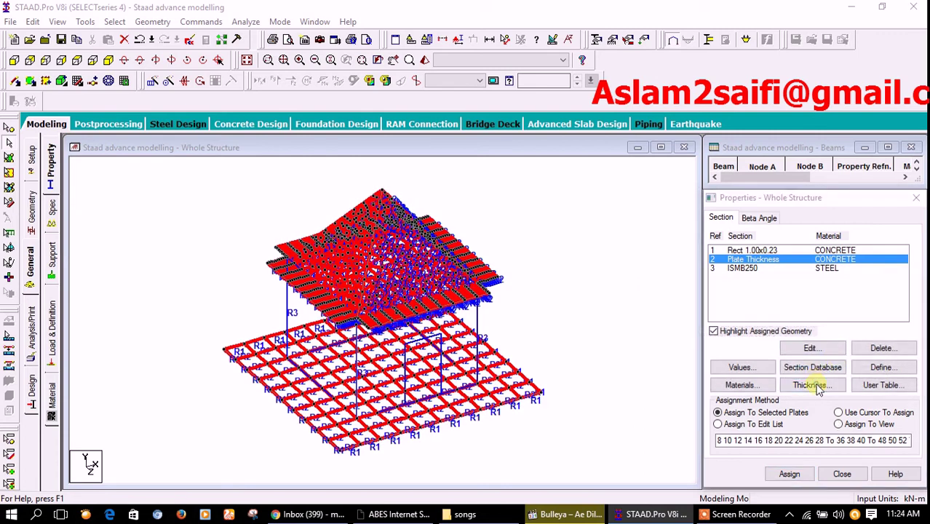
click(347, 163)
double_click(562, 207)
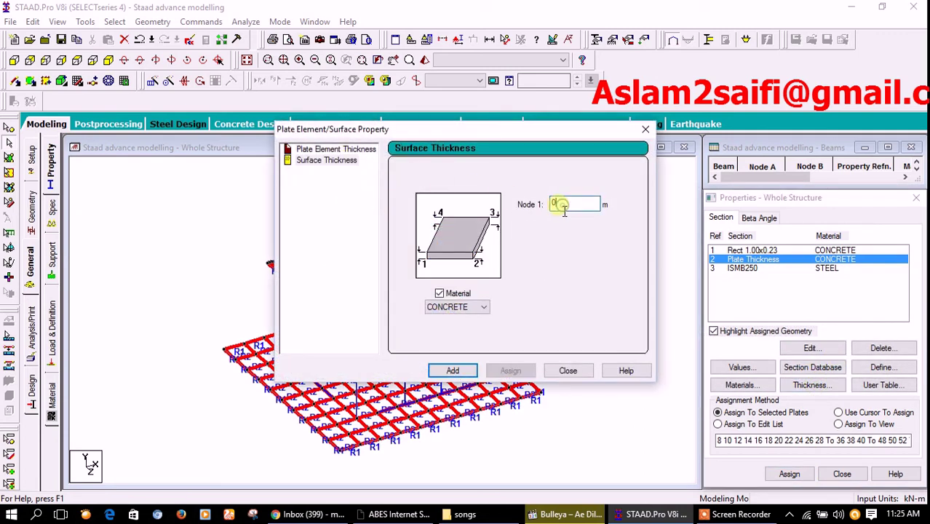
click(452, 371)
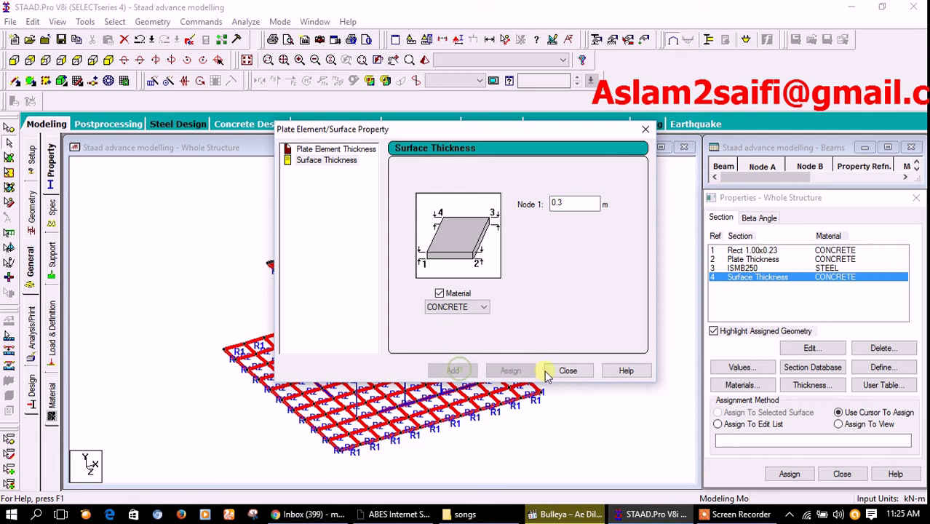
click(568, 370)
click(873, 425)
click(789, 474)
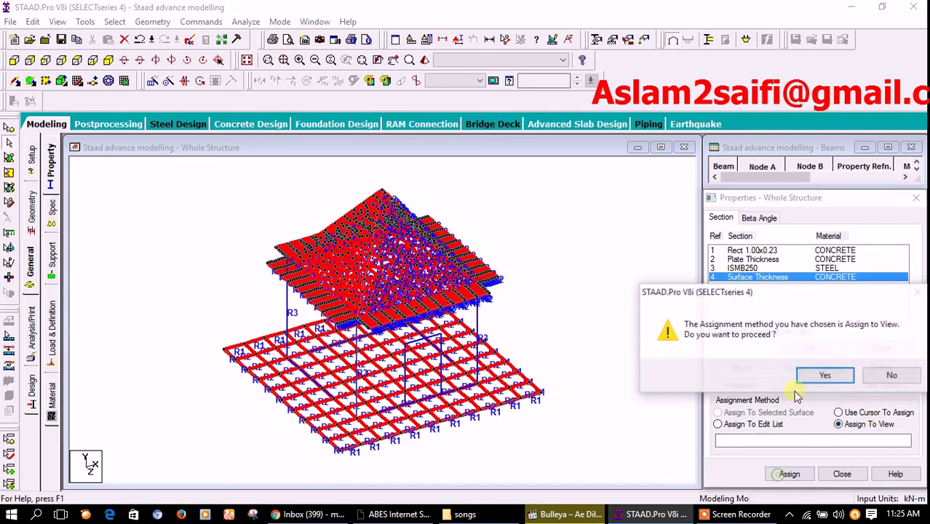
click(825, 374)
Step: Clear the surface selection and check the thickened walls in 3D rendering
middle_drag(559, 317, 432, 286)
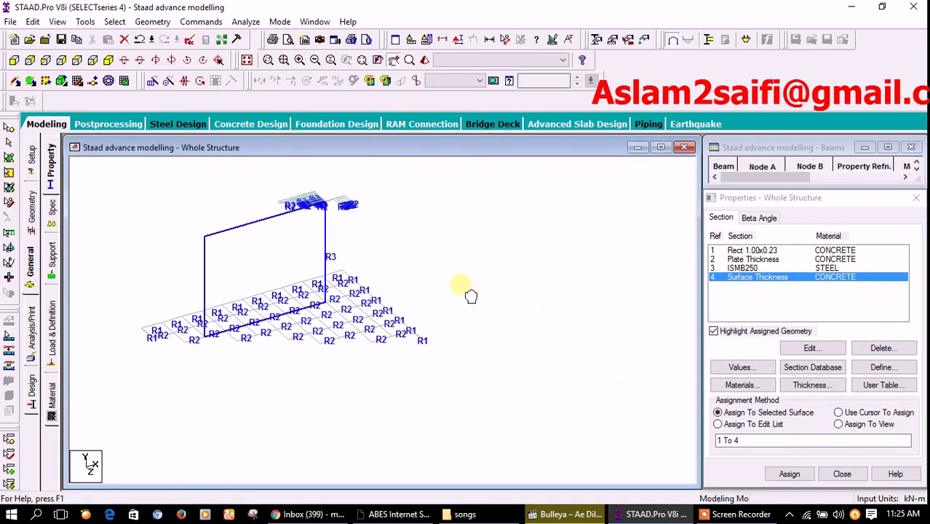
click(492, 275)
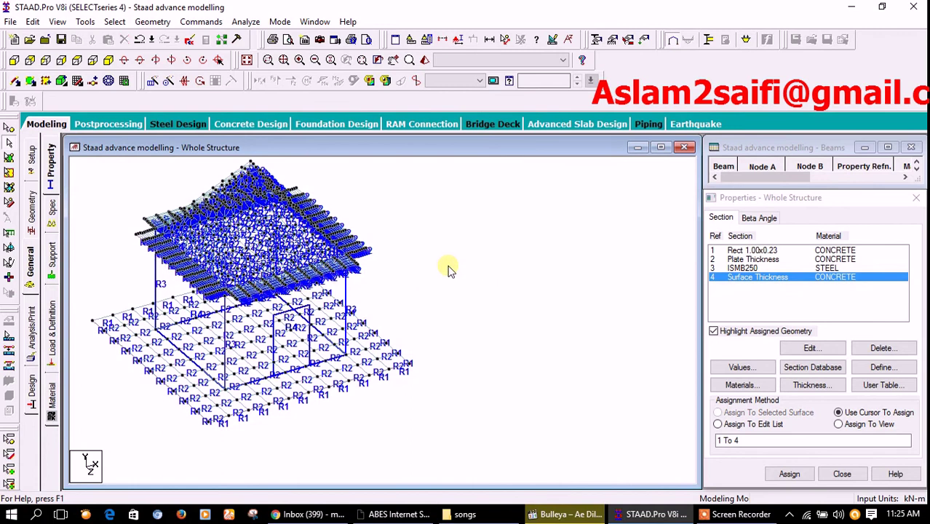
click(425, 61)
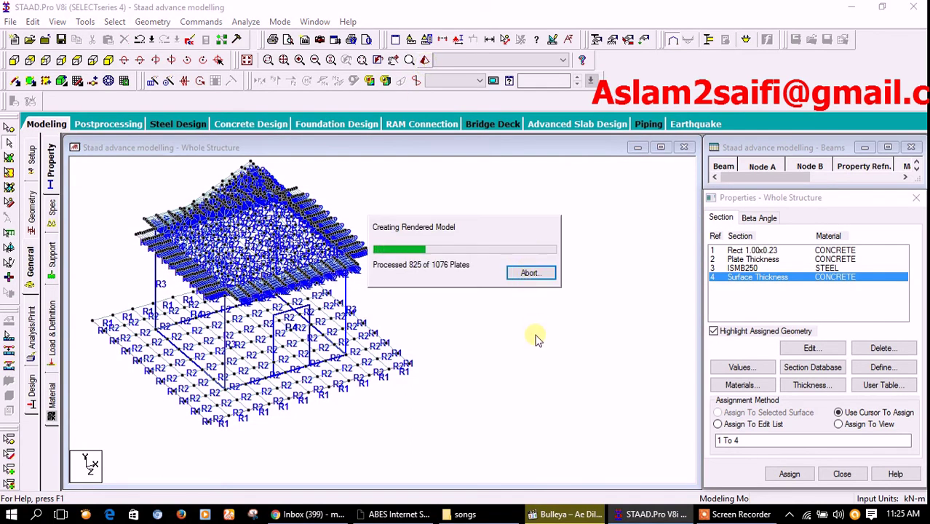
mouse_move(527, 317)
mouse_down()
mouse_move(504, 354)
mouse_move(432, 318)
mouse_move(488, 285)
mouse_up()
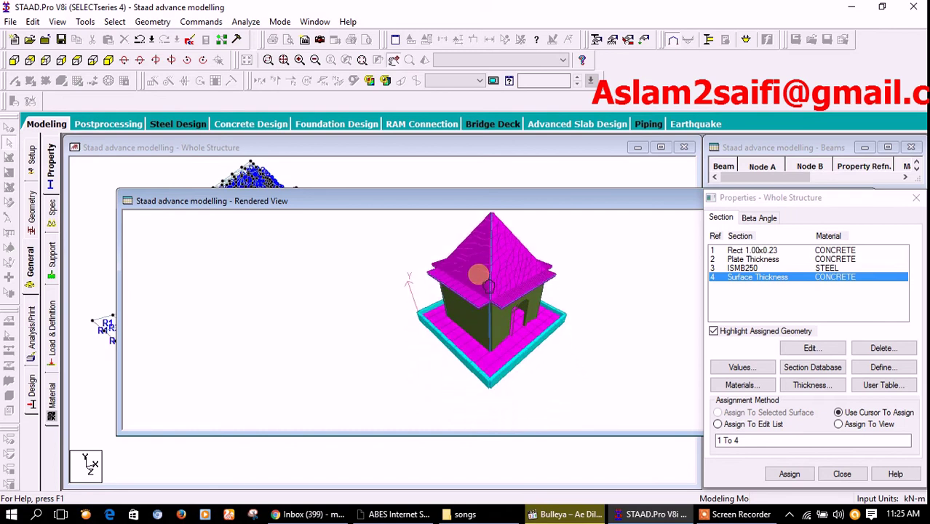
drag(601, 202, 370, 195)
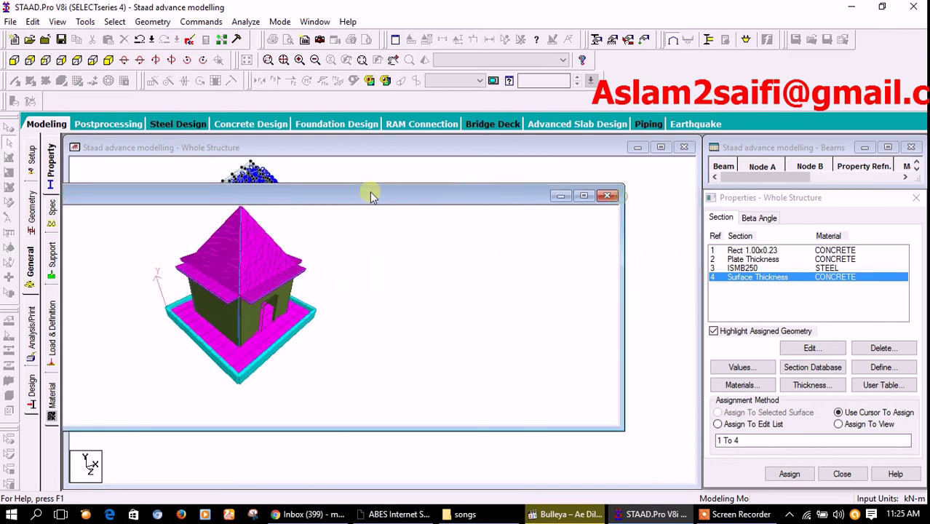
click(605, 195)
Step: Display members as Full Sections via Model View Details
right_click(439, 226)
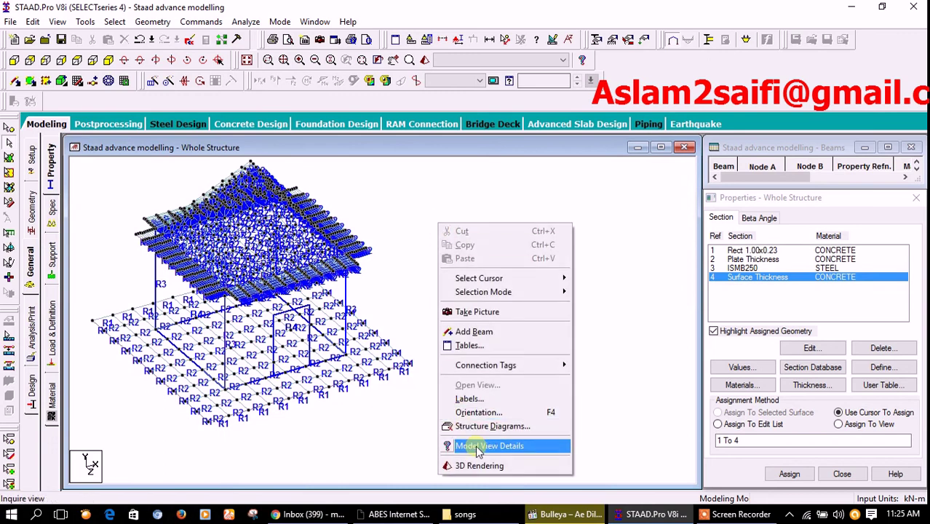
click(478, 446)
click(364, 134)
click(426, 455)
Step: Change the 3D section display to Sections Outline
middle_drag(324, 398, 364, 415)
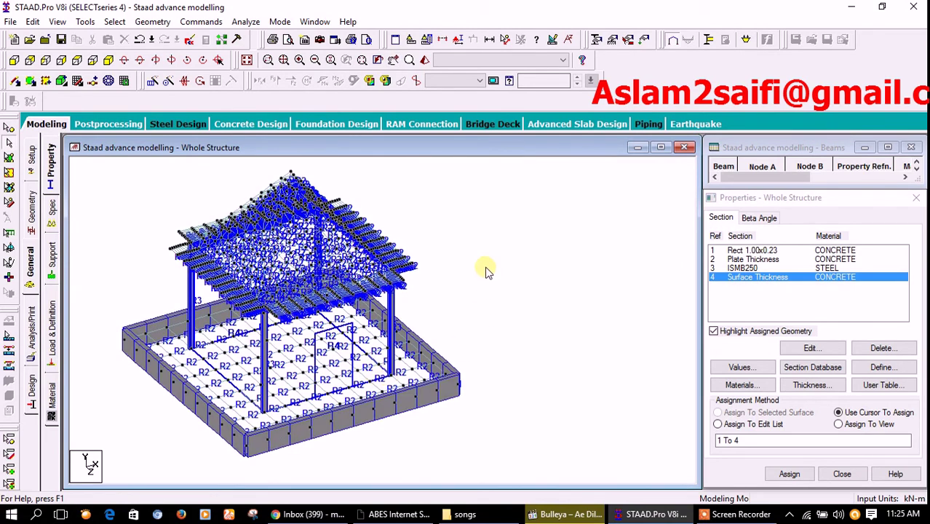
right_click(479, 258)
click(536, 204)
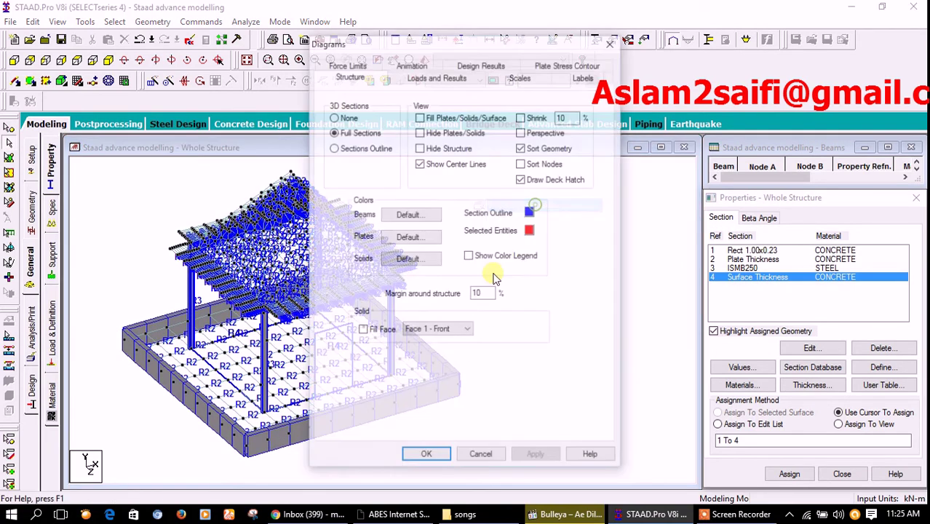
click(375, 147)
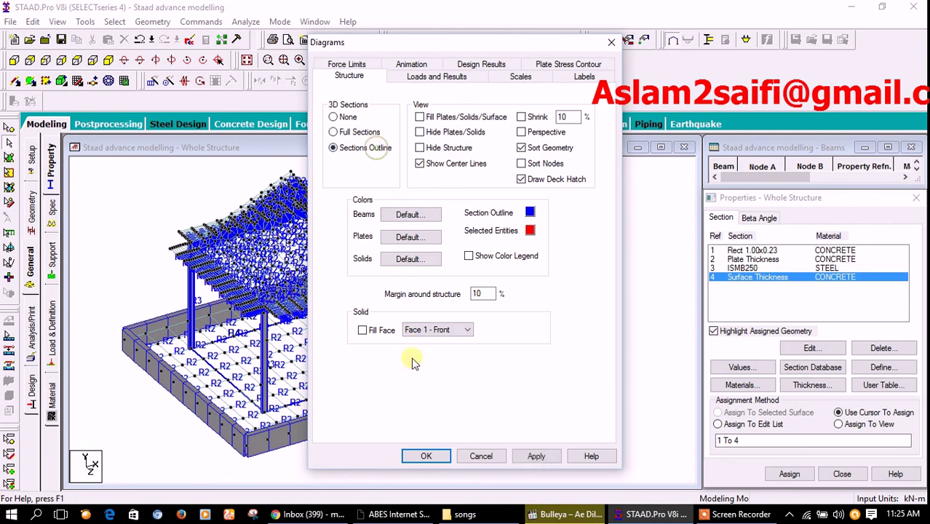
click(426, 455)
scroll(489, 295, down, 1)
scroll(489, 295, down, 1)
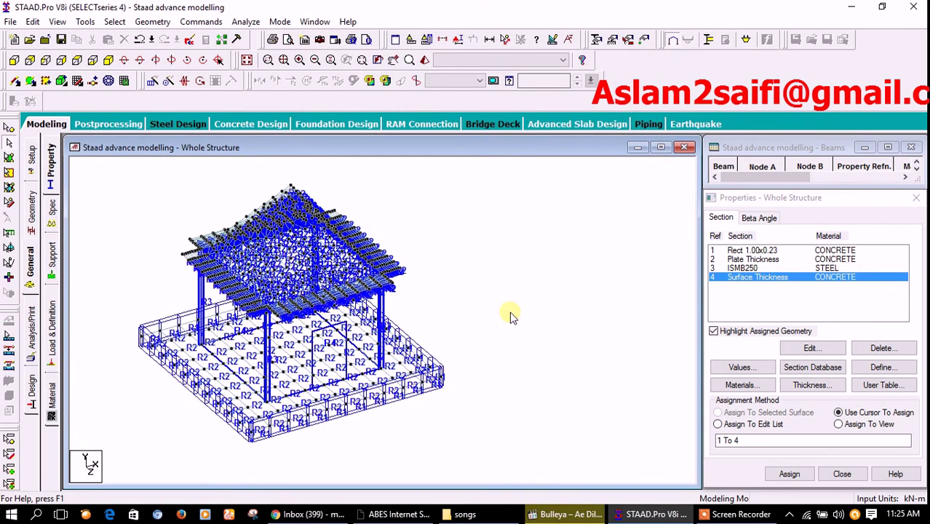
Step: Enable screen drawing with F9 and handwrite red 'done' and 'thank you' notes beside the house model
key(F9)
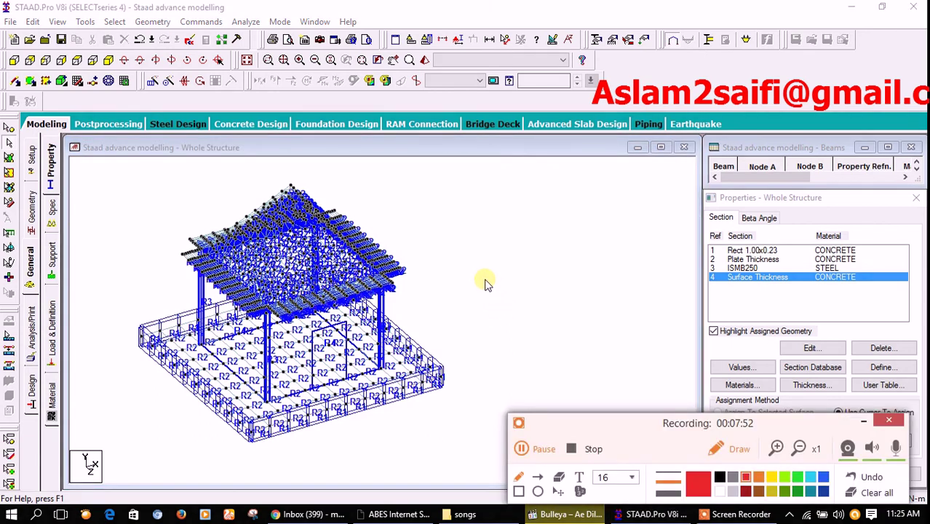
mouse_move(433, 227)
mouse_down()
mouse_move(448, 269)
mouse_move(436, 271)
mouse_up()
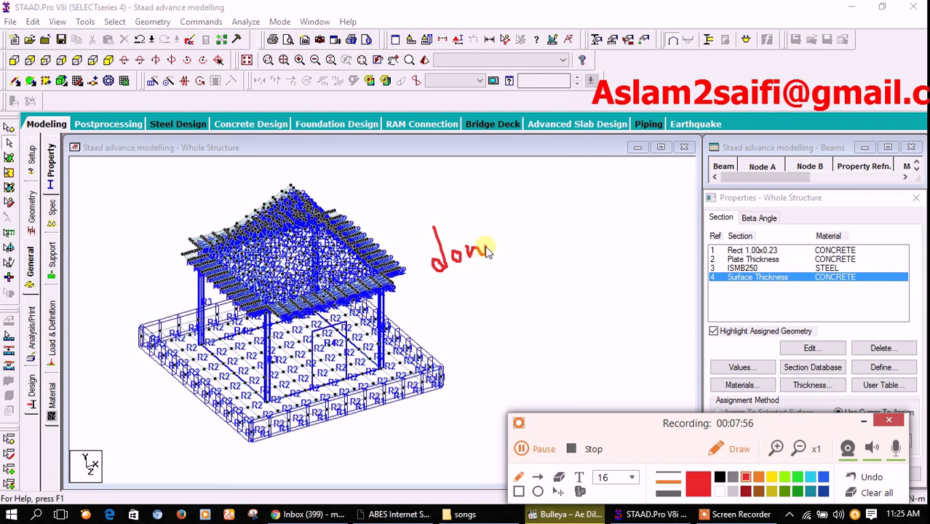
drag(474, 329, 492, 331)
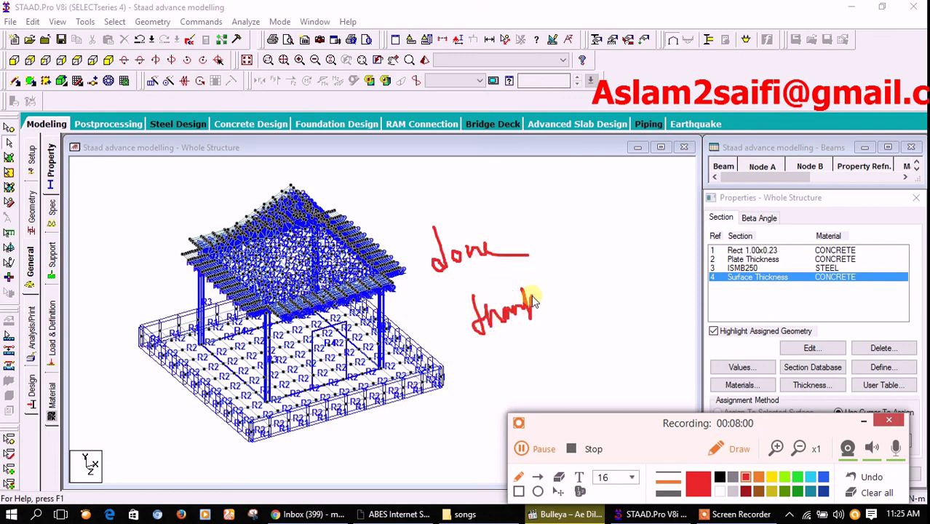
drag(555, 296, 593, 278)
drag(486, 353, 498, 347)
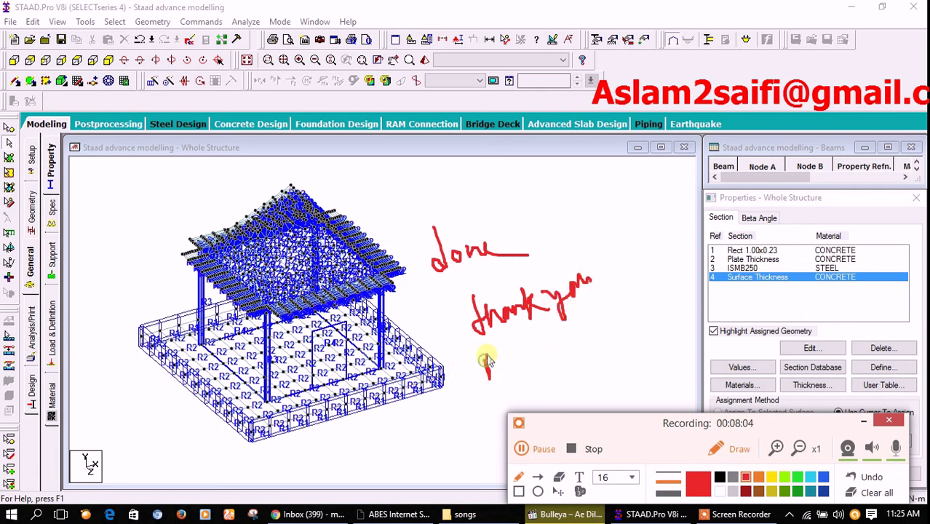